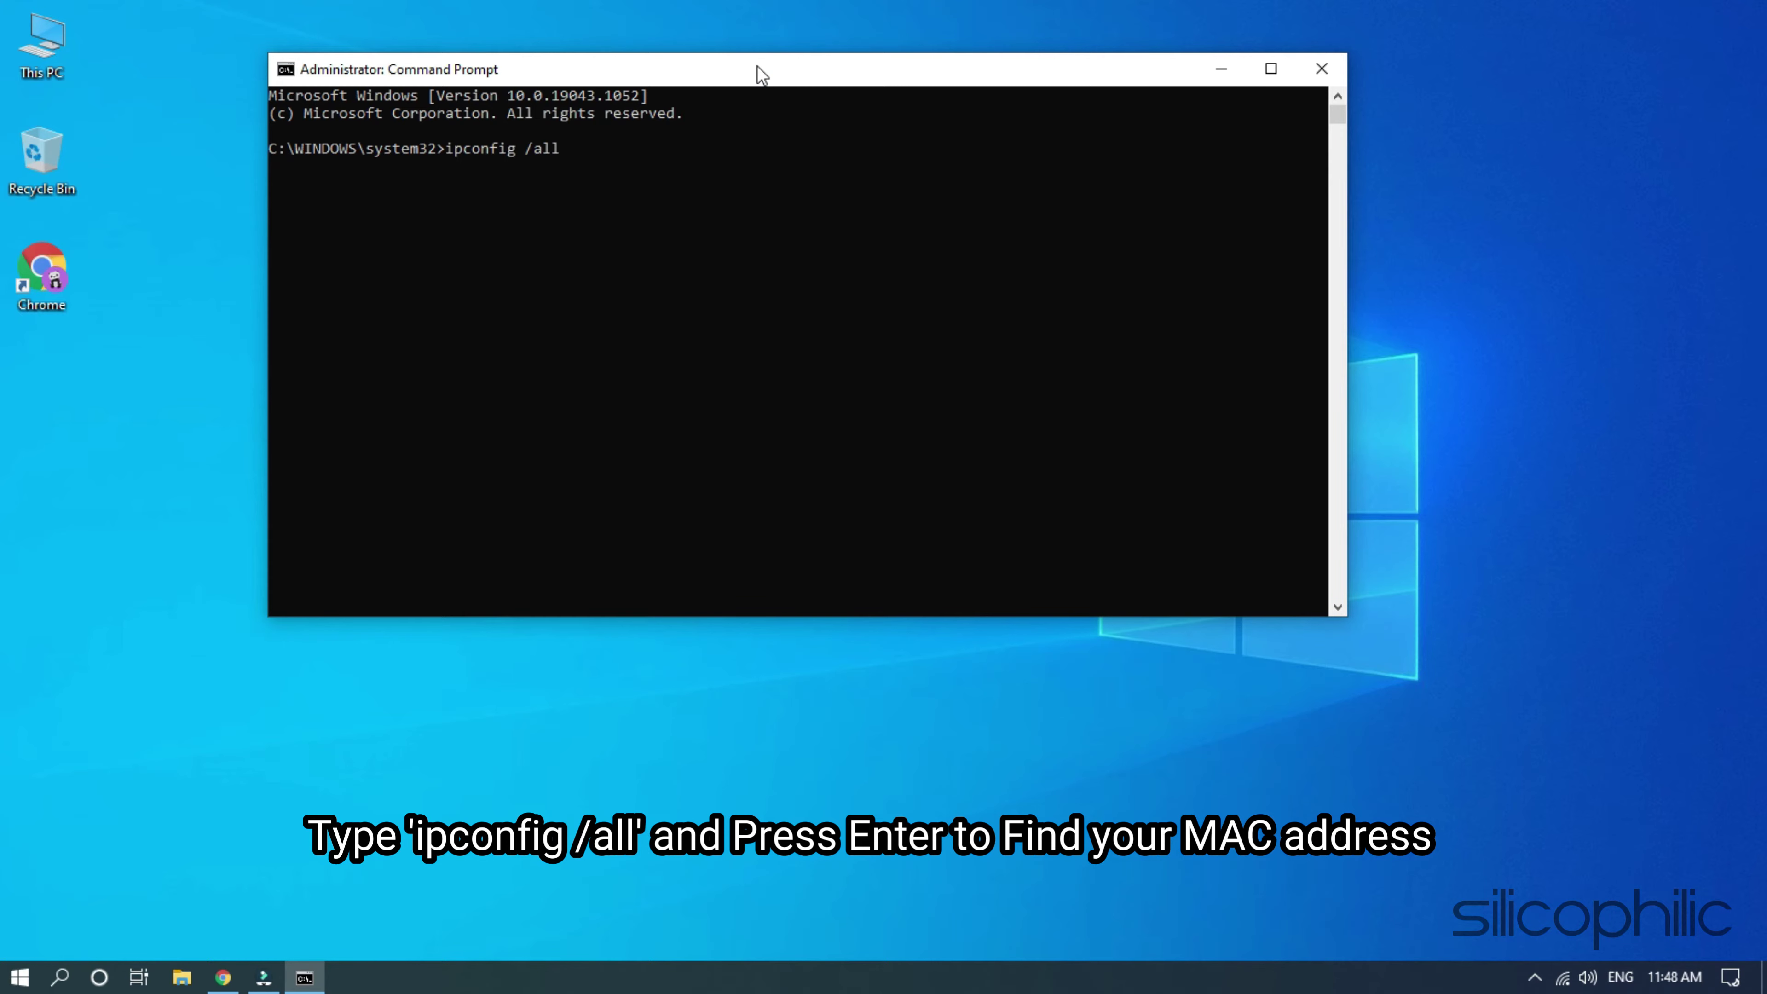
- Run ipconfig /all and copy the Ethernet adapter's physical address from the output
{"action": "key", "text": "Return"}
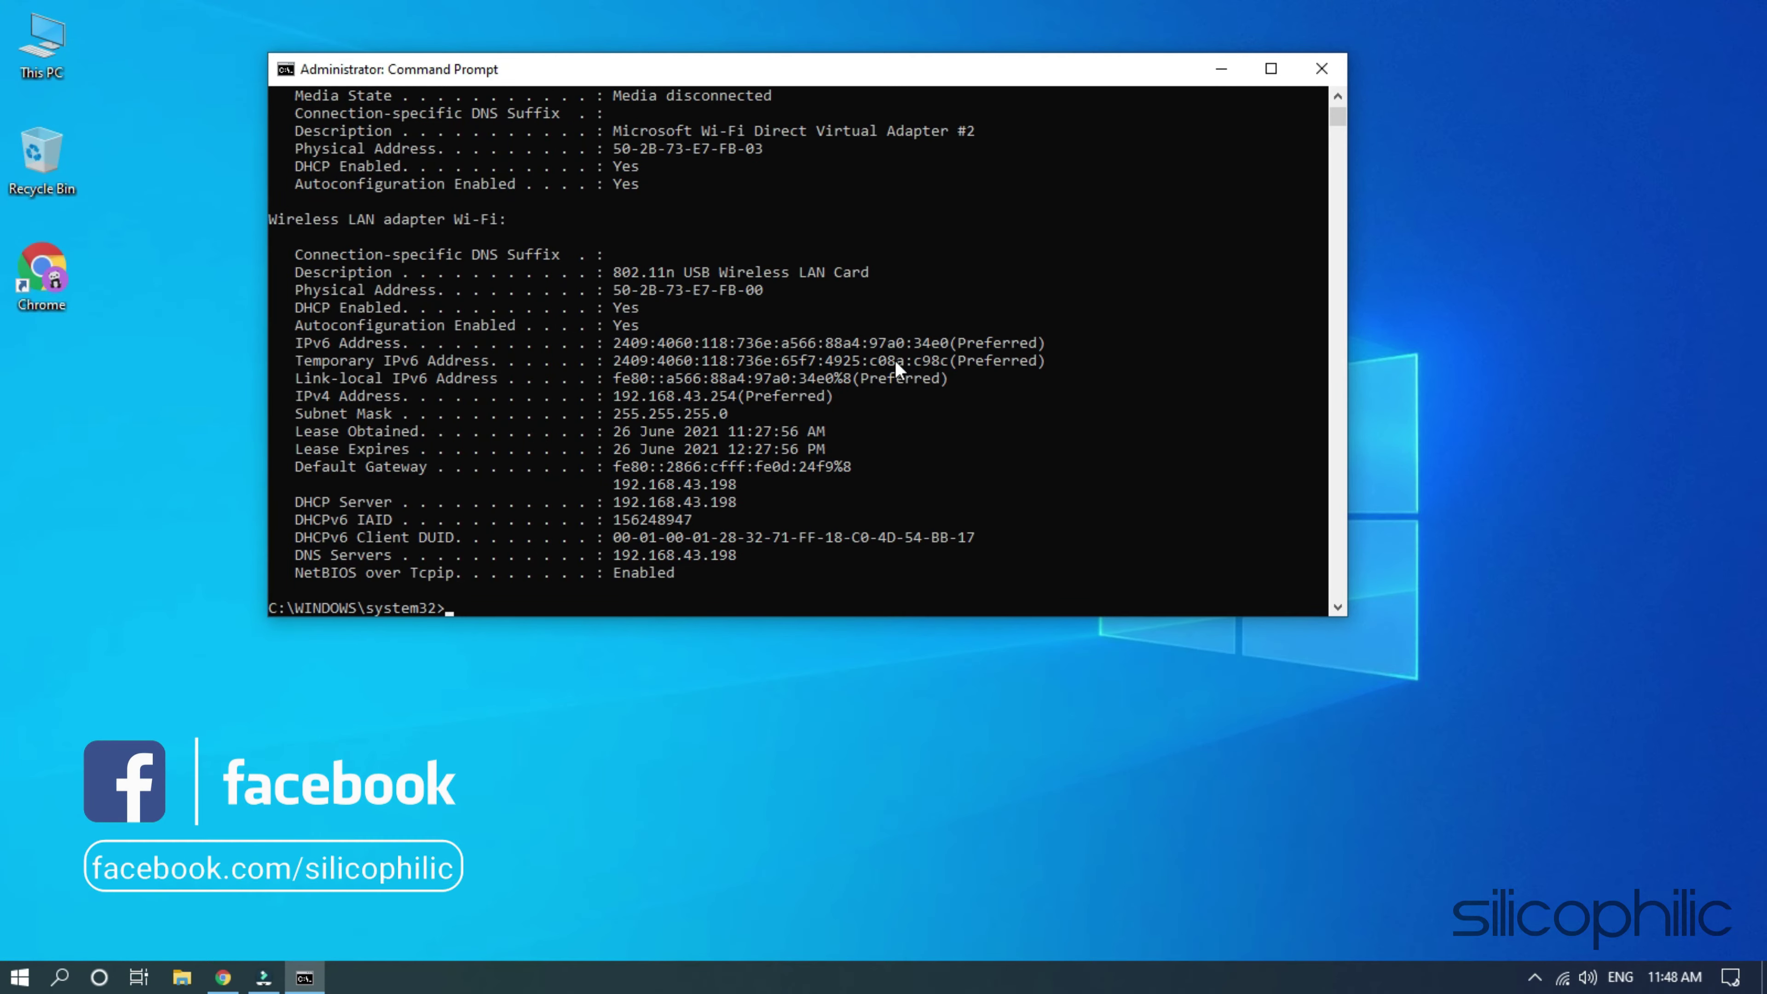
{"action": "scroll", "coordinate": [915, 293], "scroll_direction": "up", "scroll_amount": 2}
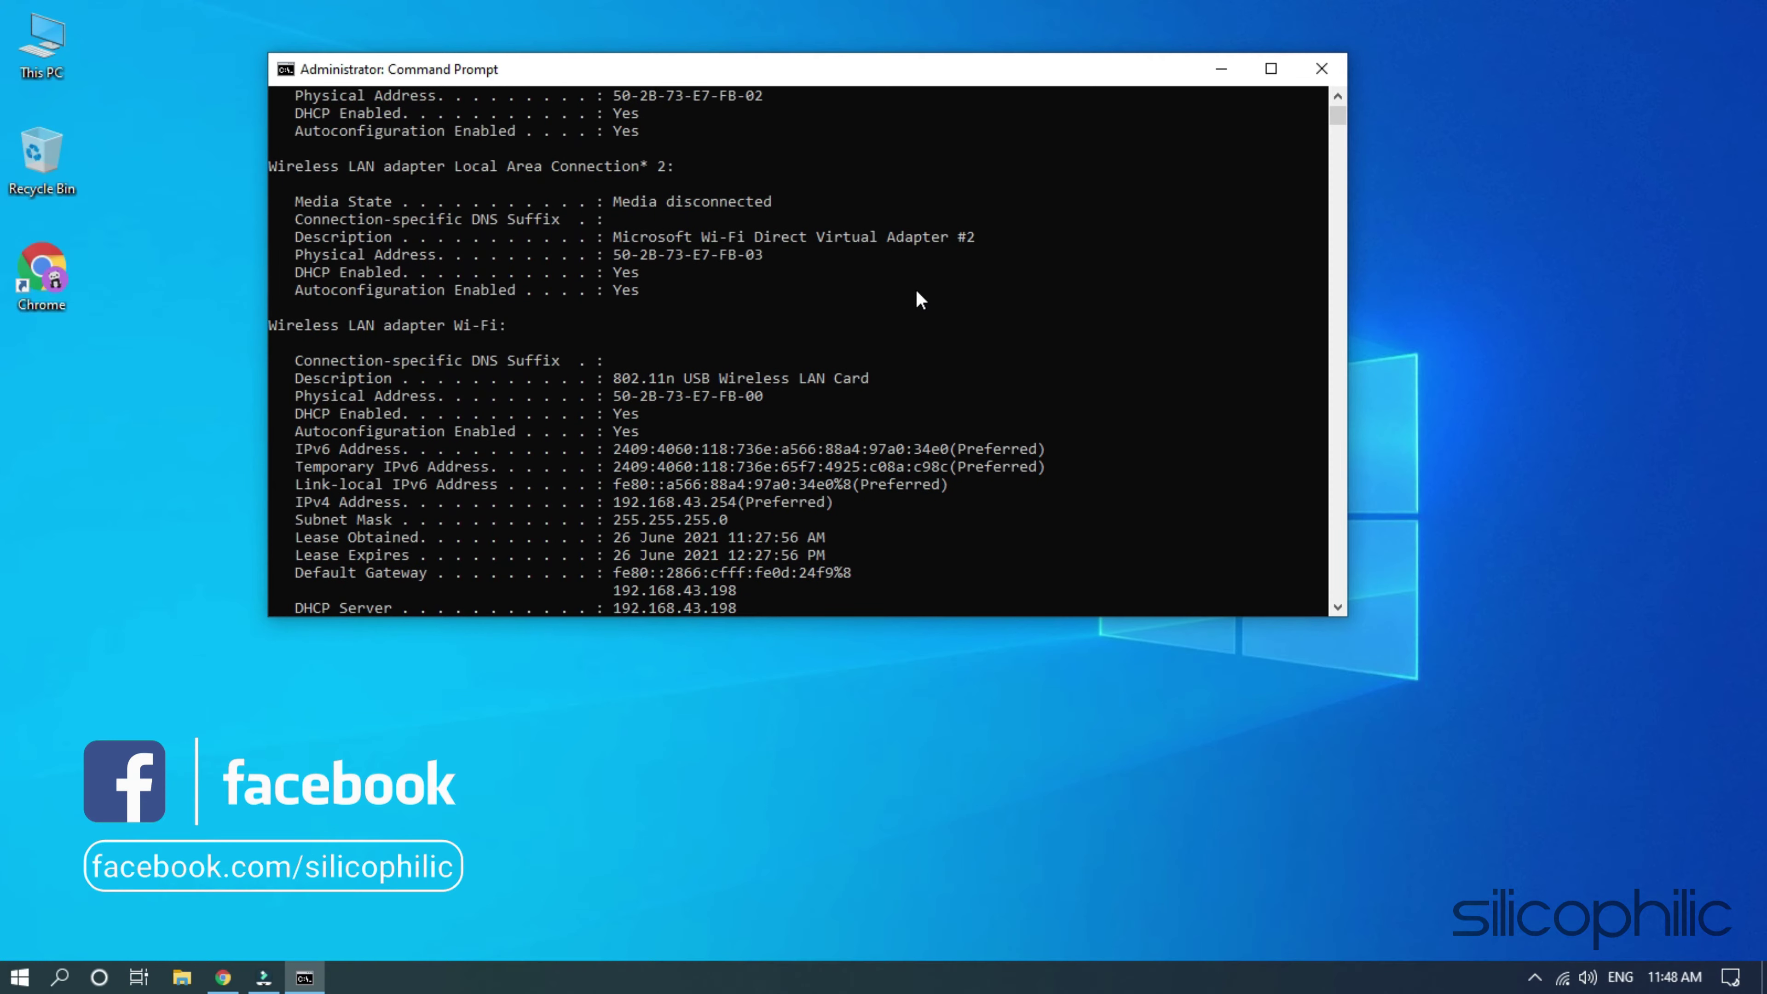
{"action": "scroll", "coordinate": [917, 293], "scroll_direction": "up", "scroll_amount": 2}
{"action": "scroll", "coordinate": [916, 296], "scroll_direction": "up", "scroll_amount": 3}
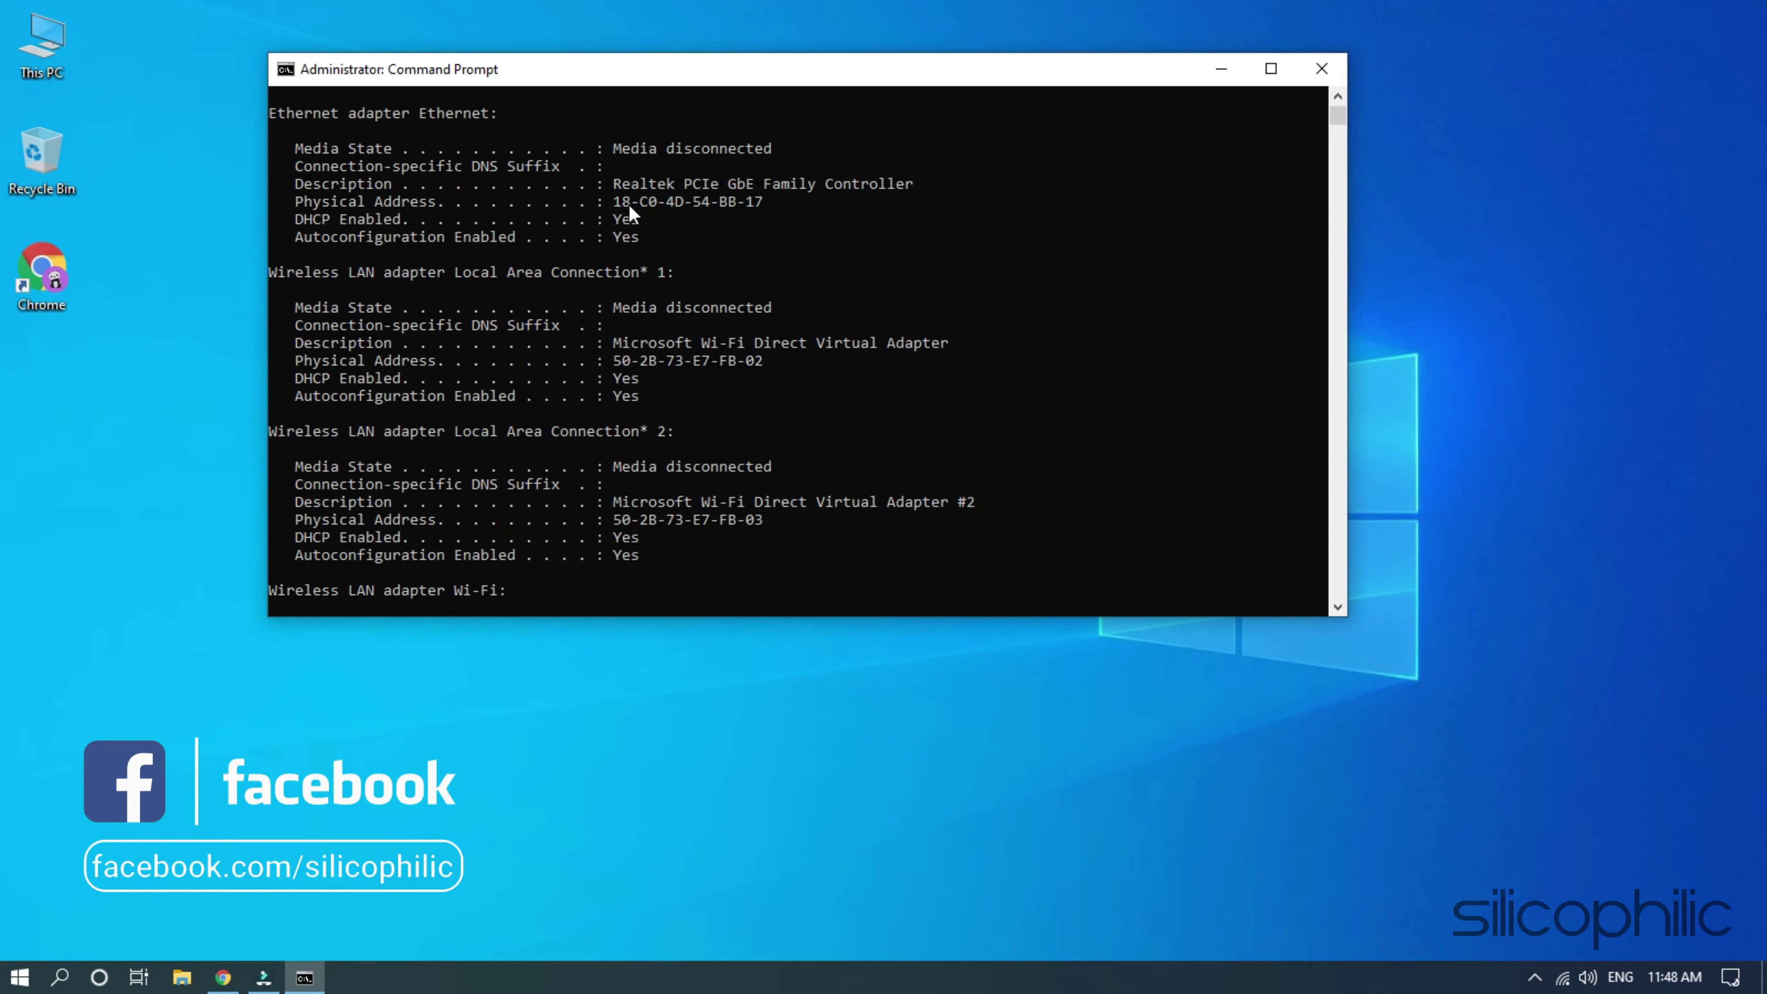
{"action": "left_click_drag", "start_coordinate": [626, 203], "coordinate": [624, 204]}
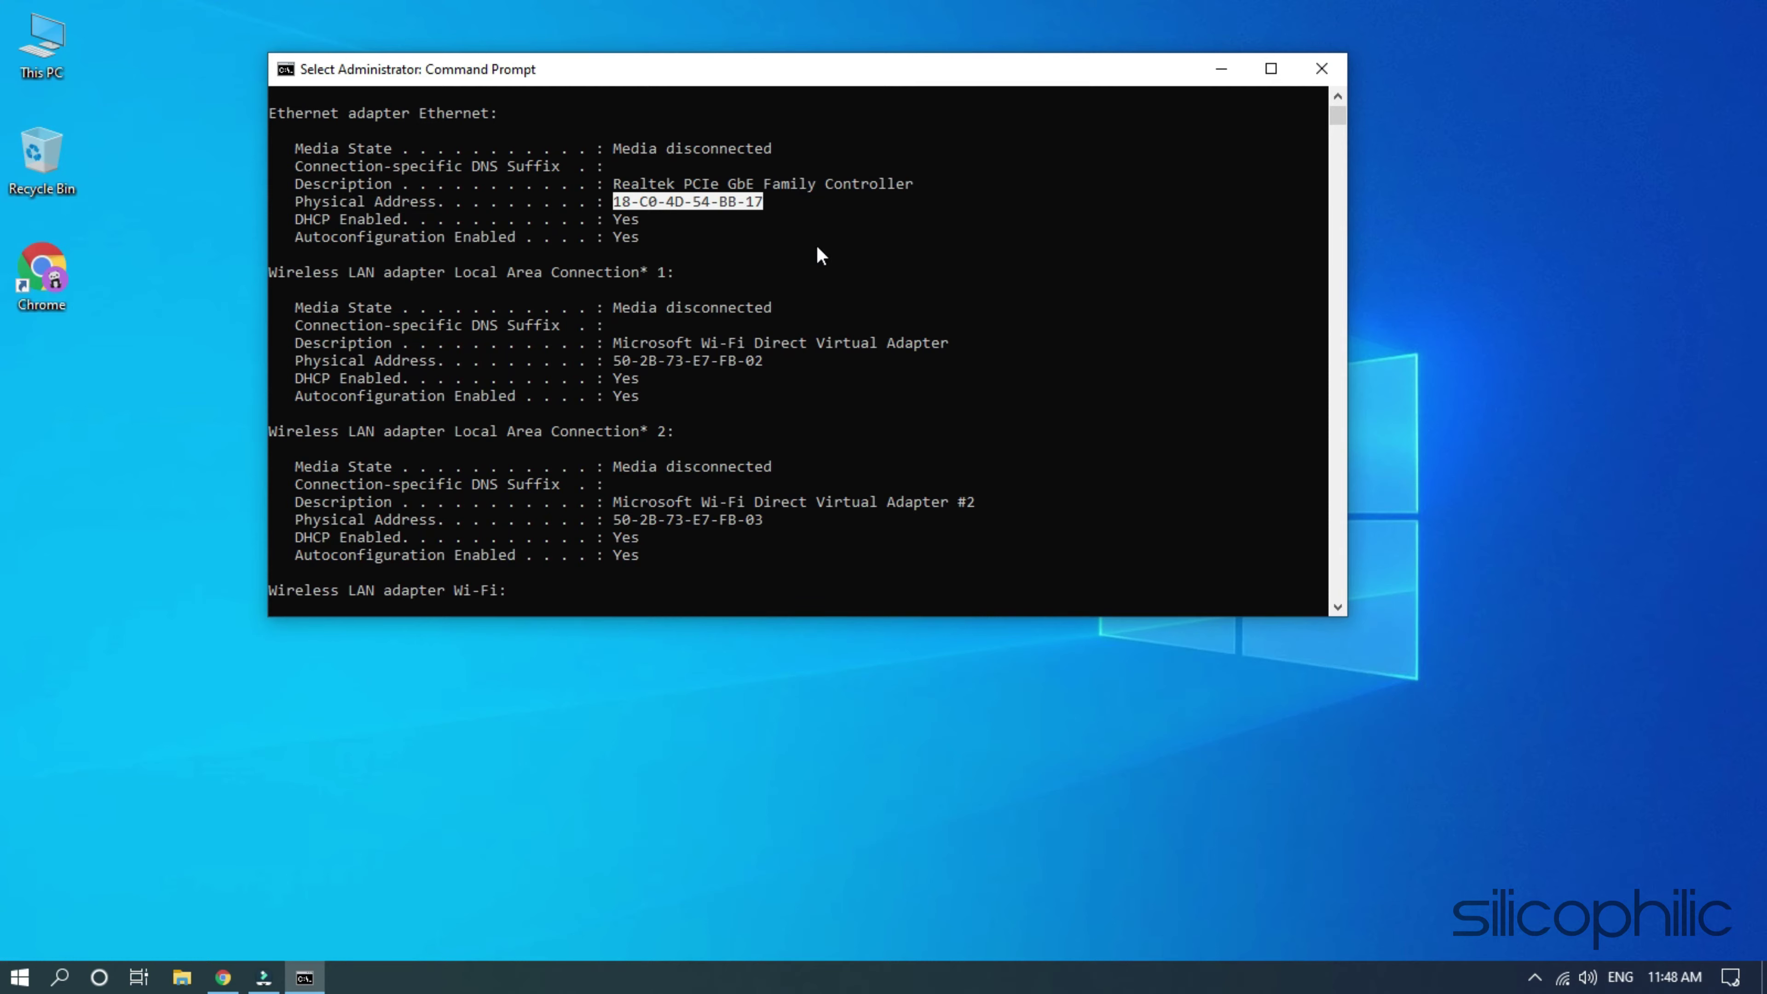
{"action": "key", "text": "ctrl+c"}
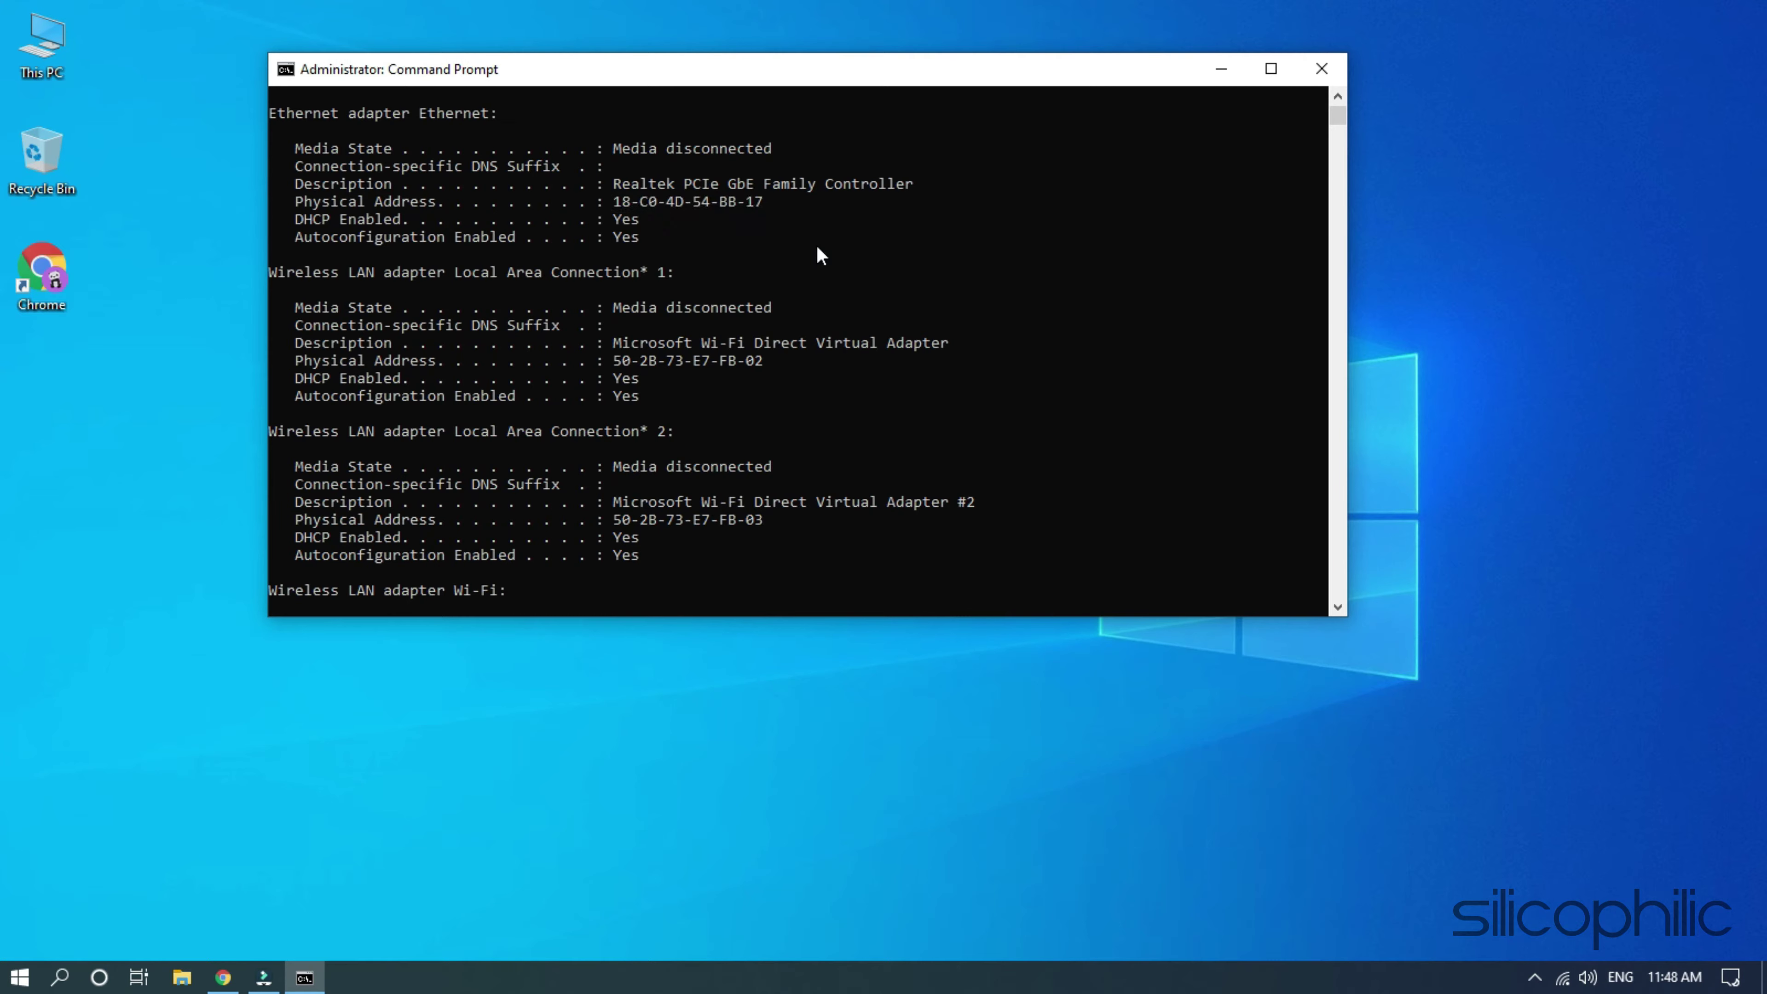
{"action": "mouse_move", "coordinate": [724, 70]}
{"action": "left_mouse_down"}
{"action": "mouse_move", "coordinate": [714, 43]}
{"action": "mouse_move", "coordinate": [731, 37]}
{"action": "left_mouse_up"}
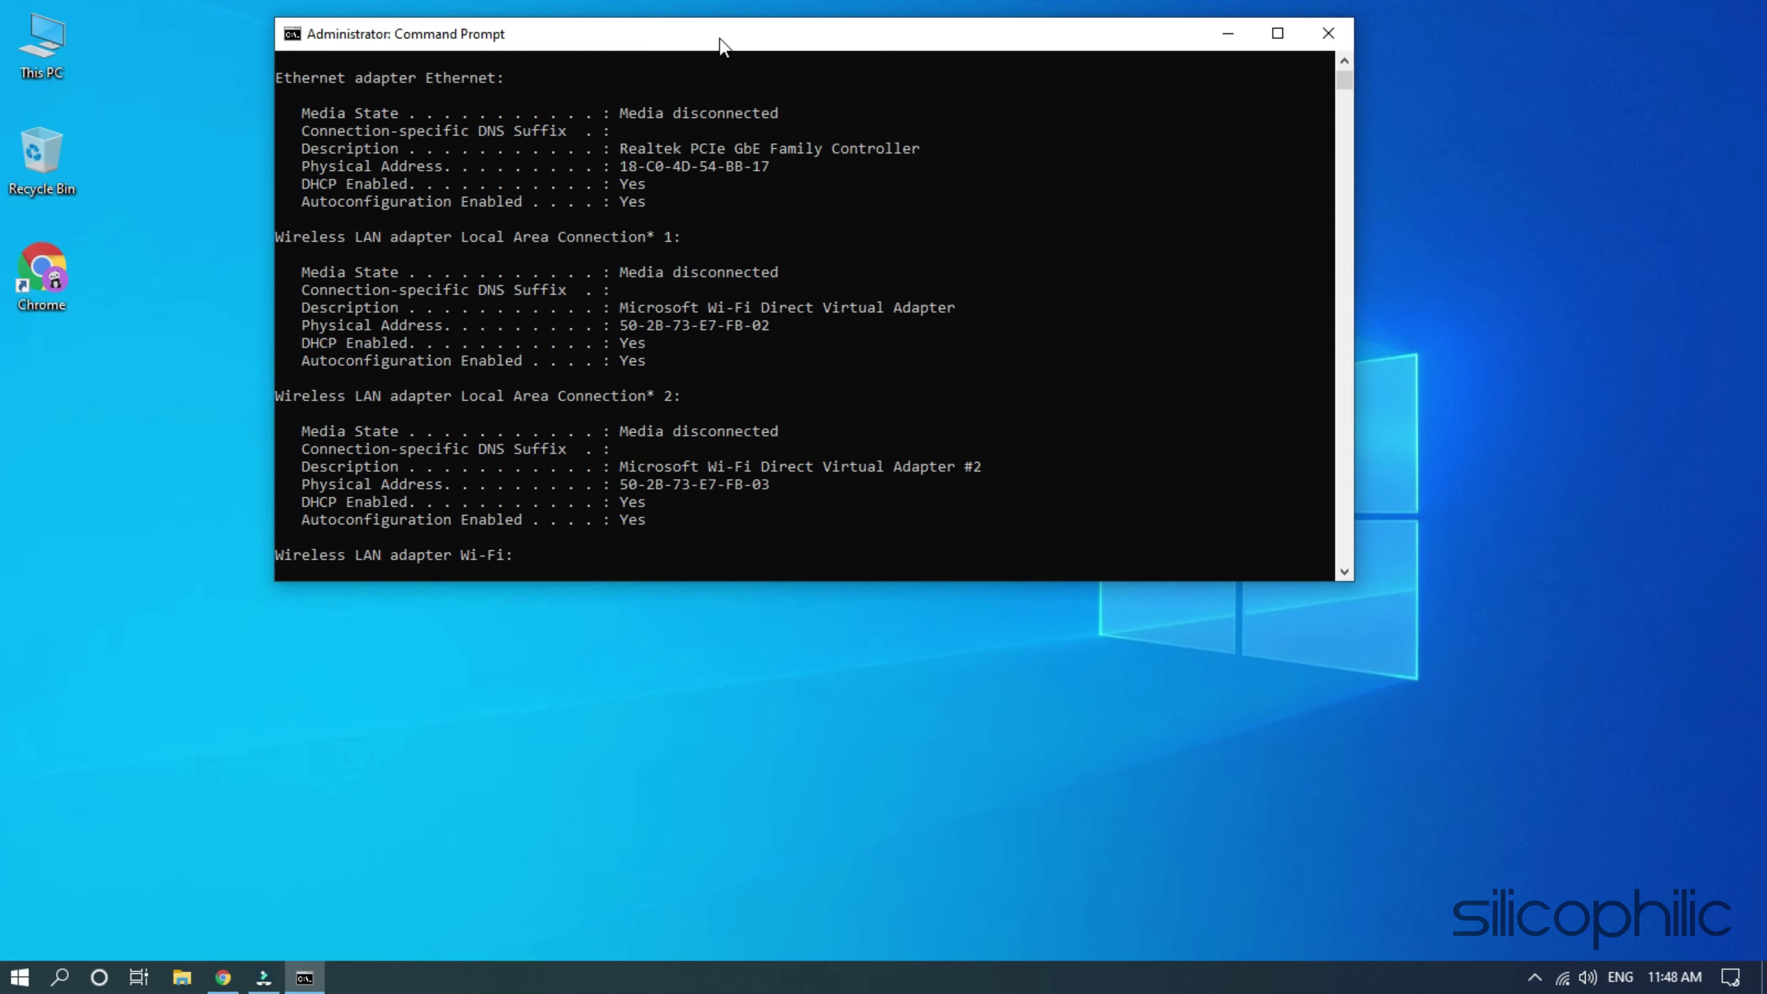
- Open Device Manager and expand the Network adapters category
{"action": "right_click", "coordinate": [26, 980]}
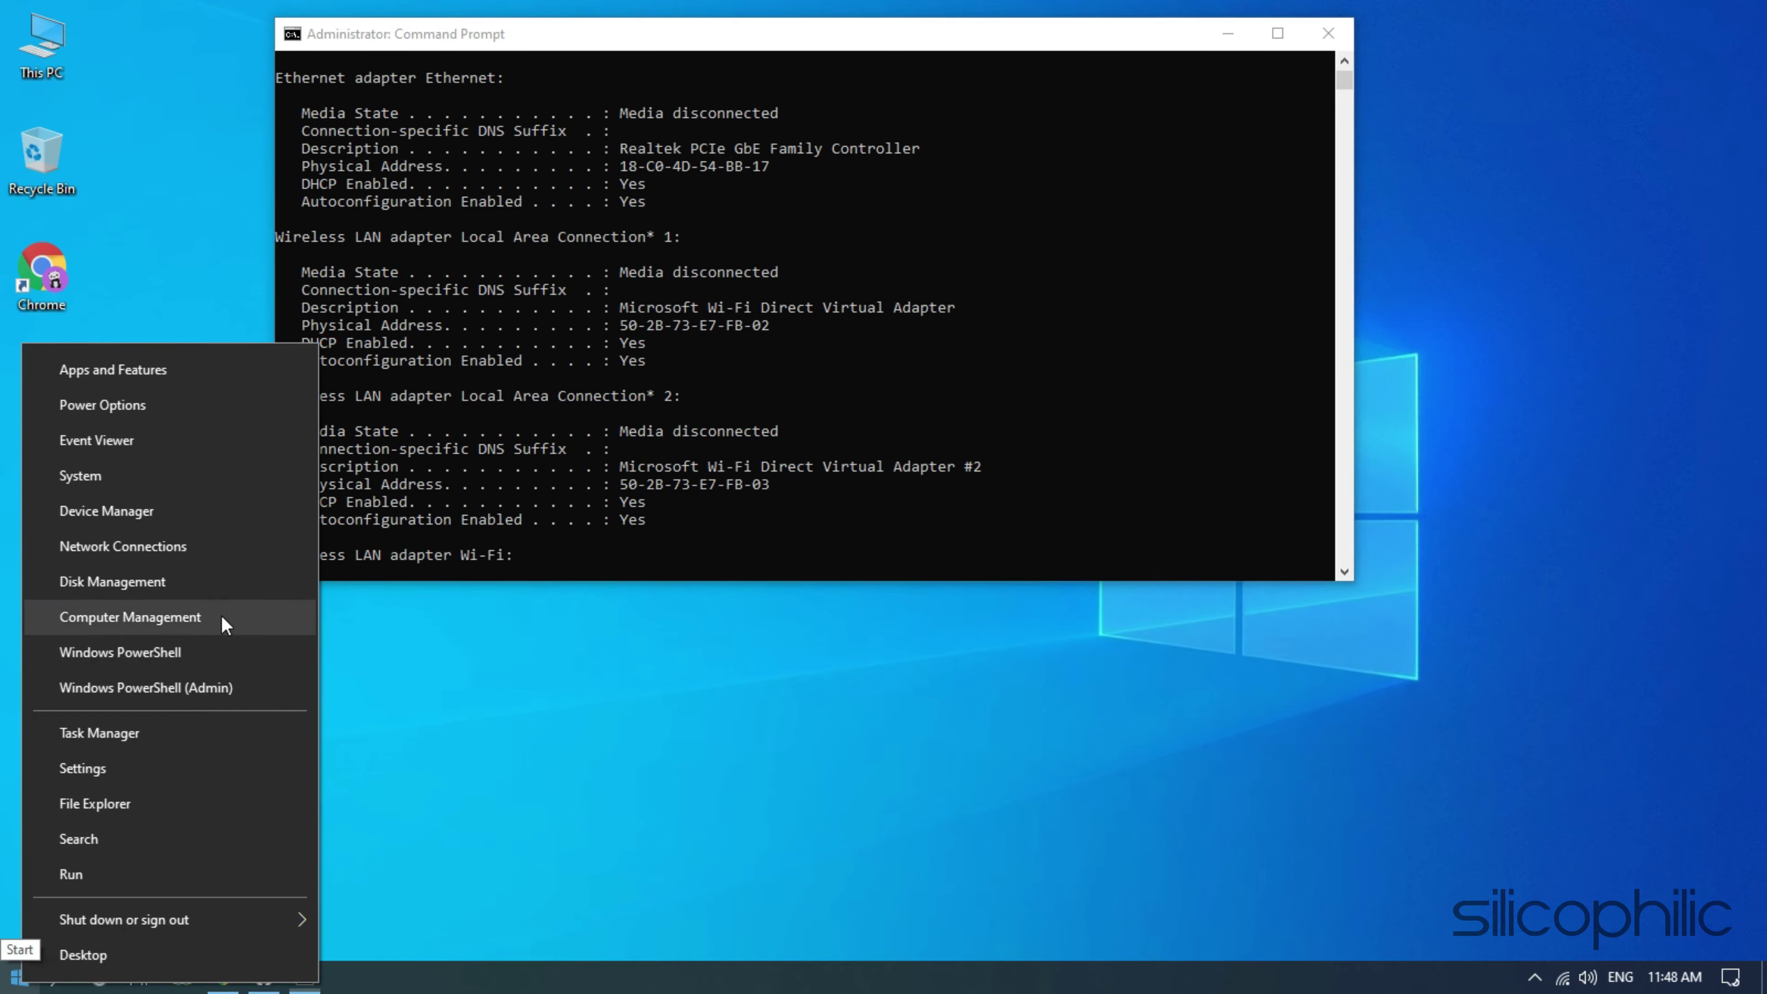
{"action": "left_click", "coordinate": [174, 514]}
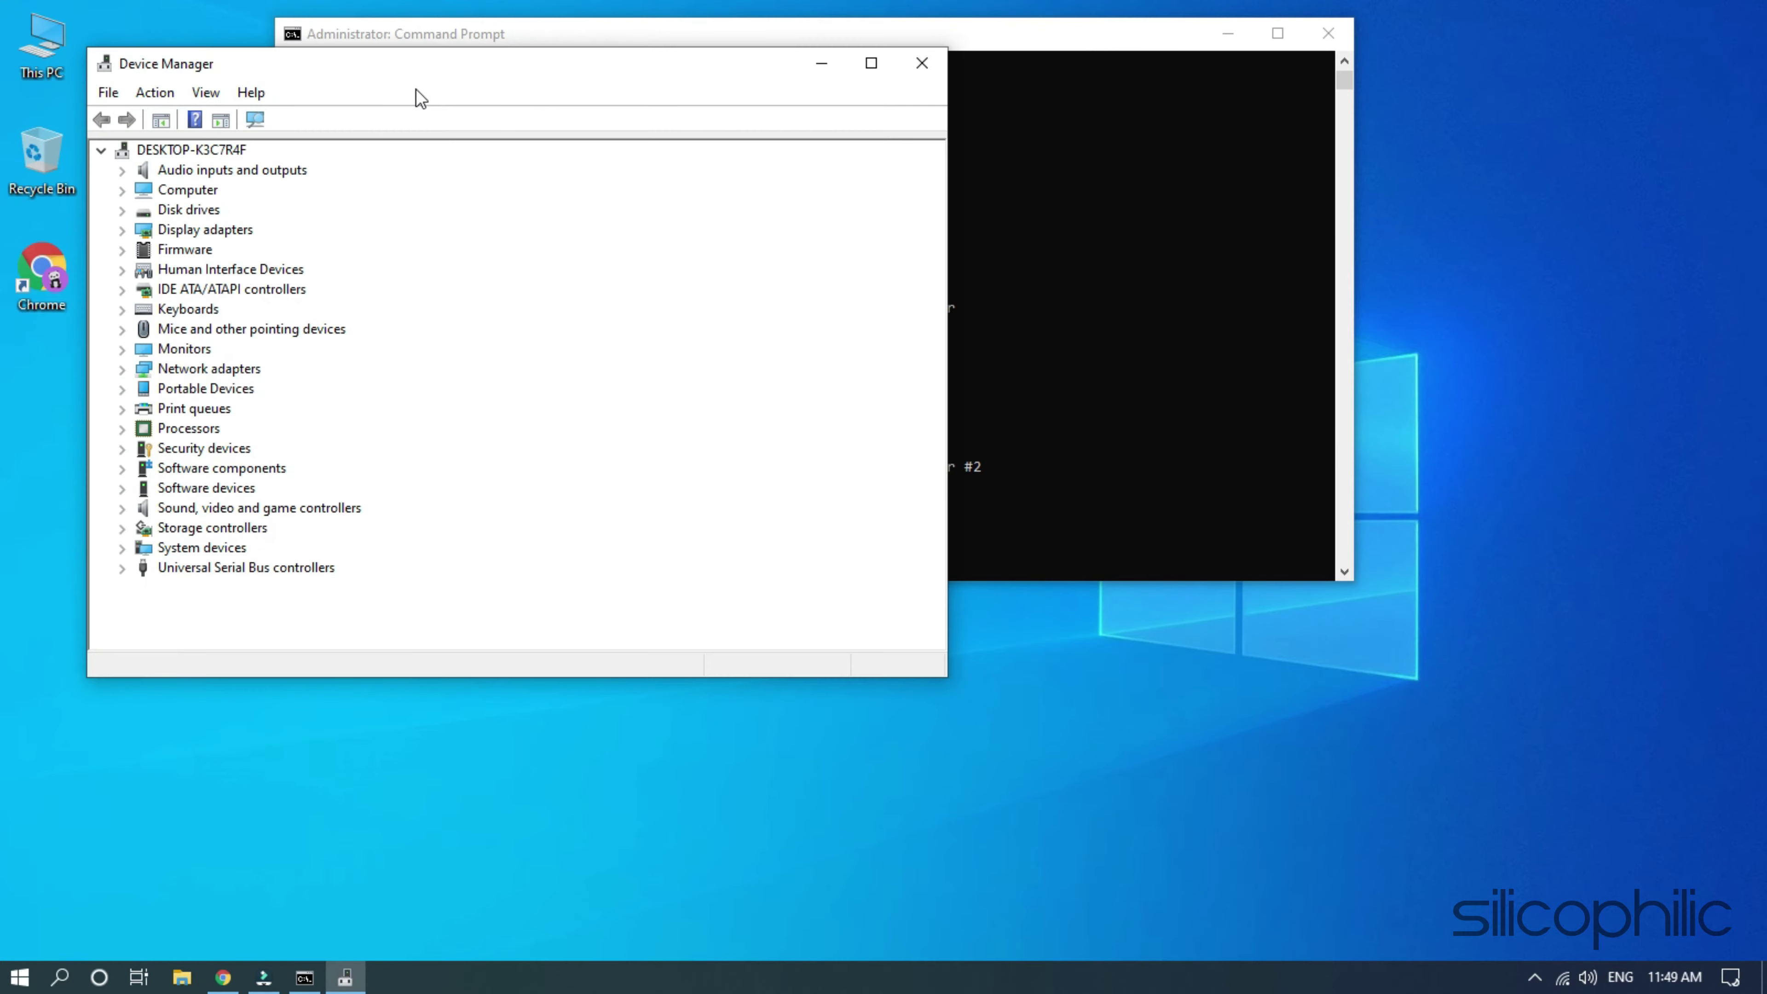
{"action": "left_click_drag", "start_coordinate": [414, 68], "coordinate": [472, 33]}
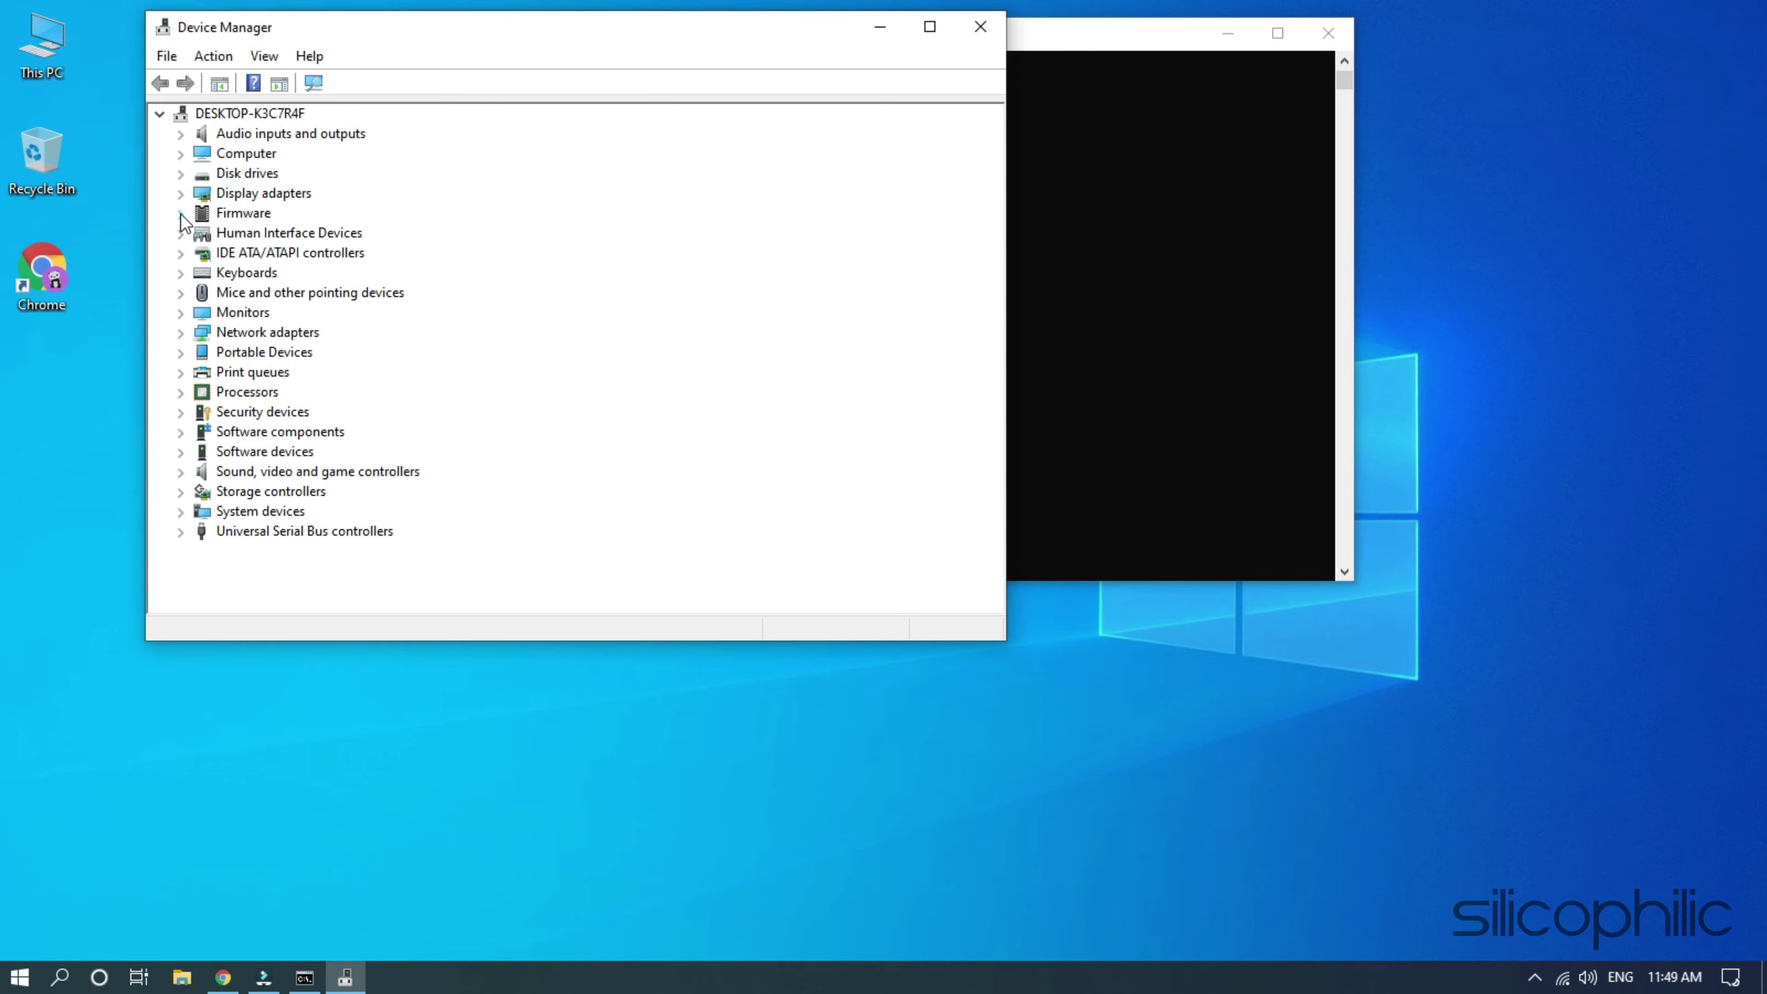
{"action": "left_click", "coordinate": [182, 333]}
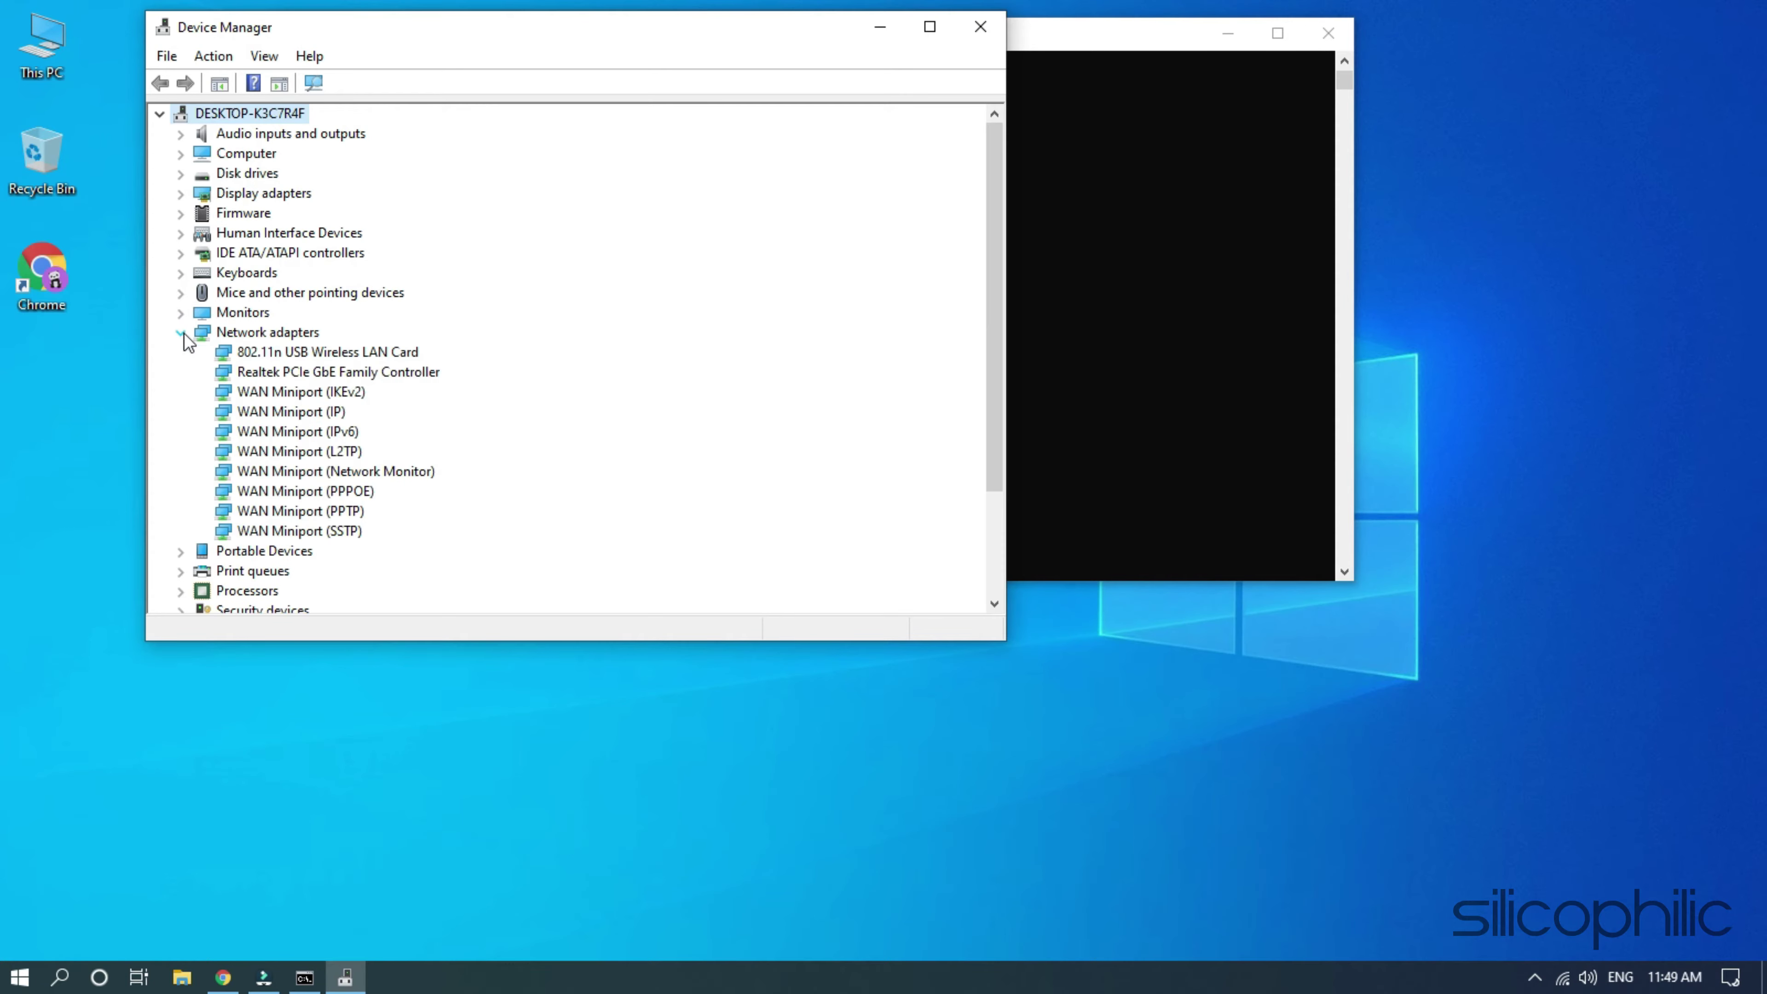
- Open the advanced properties of the Realtek PCIe GbE Family Controller and select the Network Address property
{"action": "left_click", "coordinate": [377, 370]}
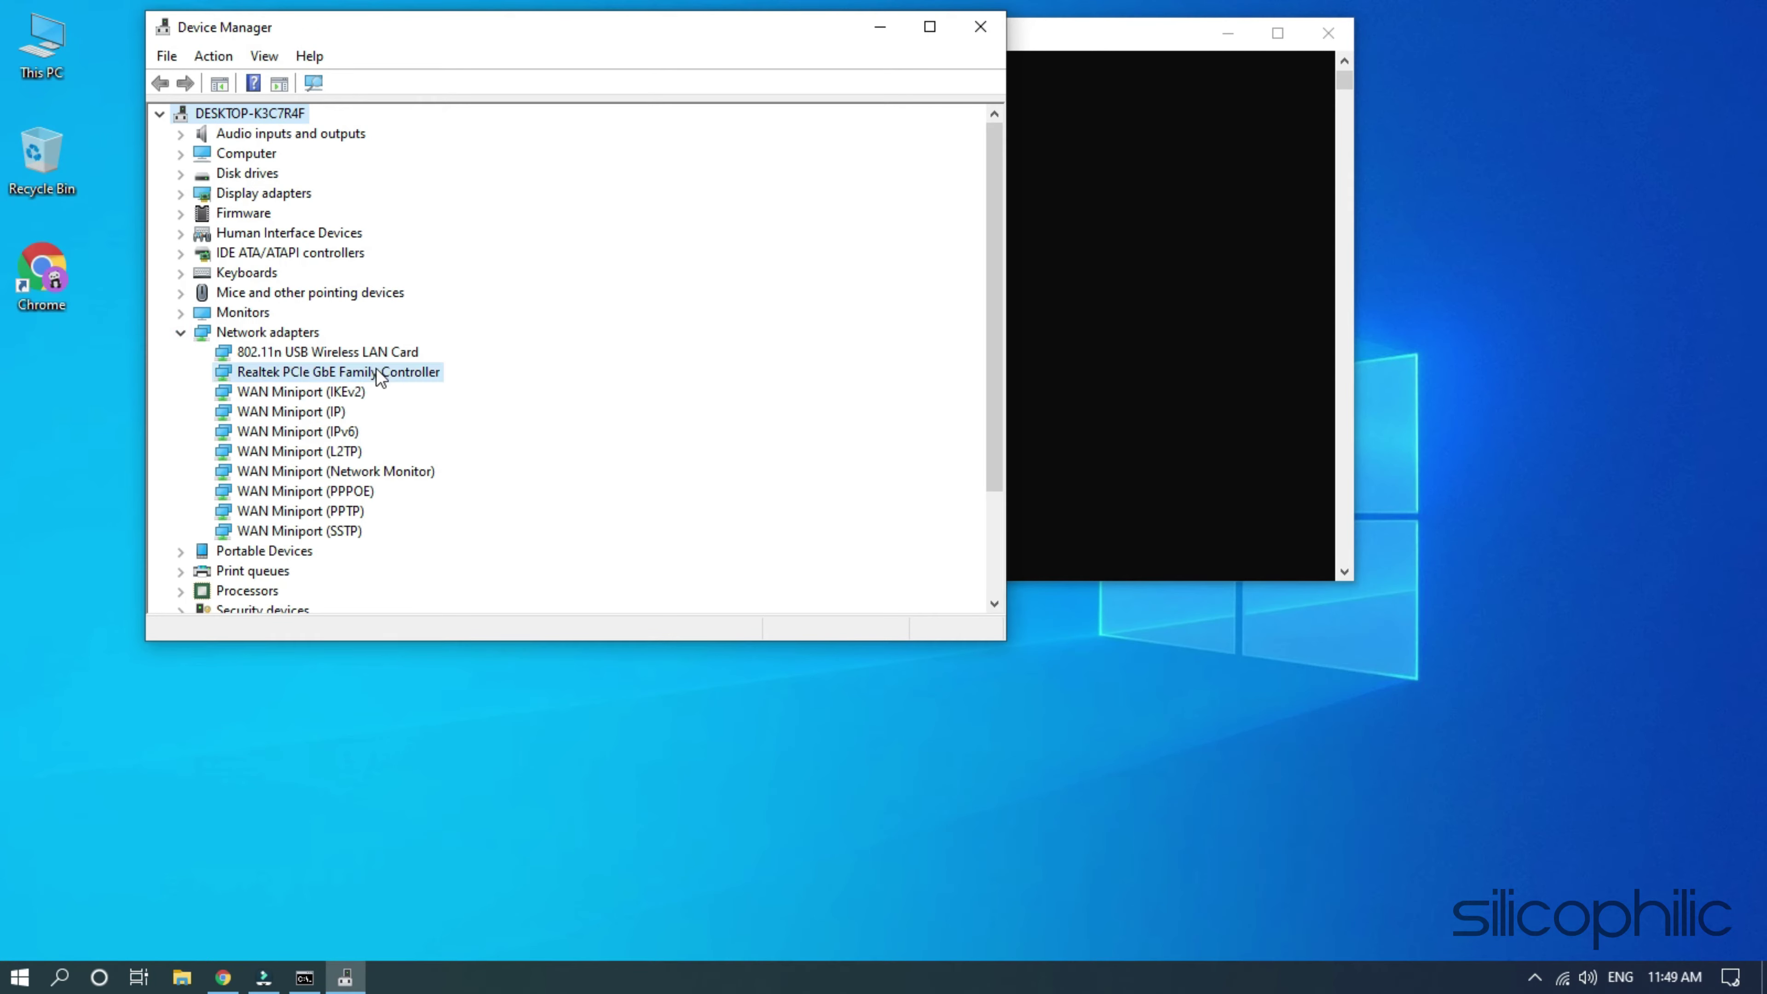
{"action": "right_click", "coordinate": [402, 373]}
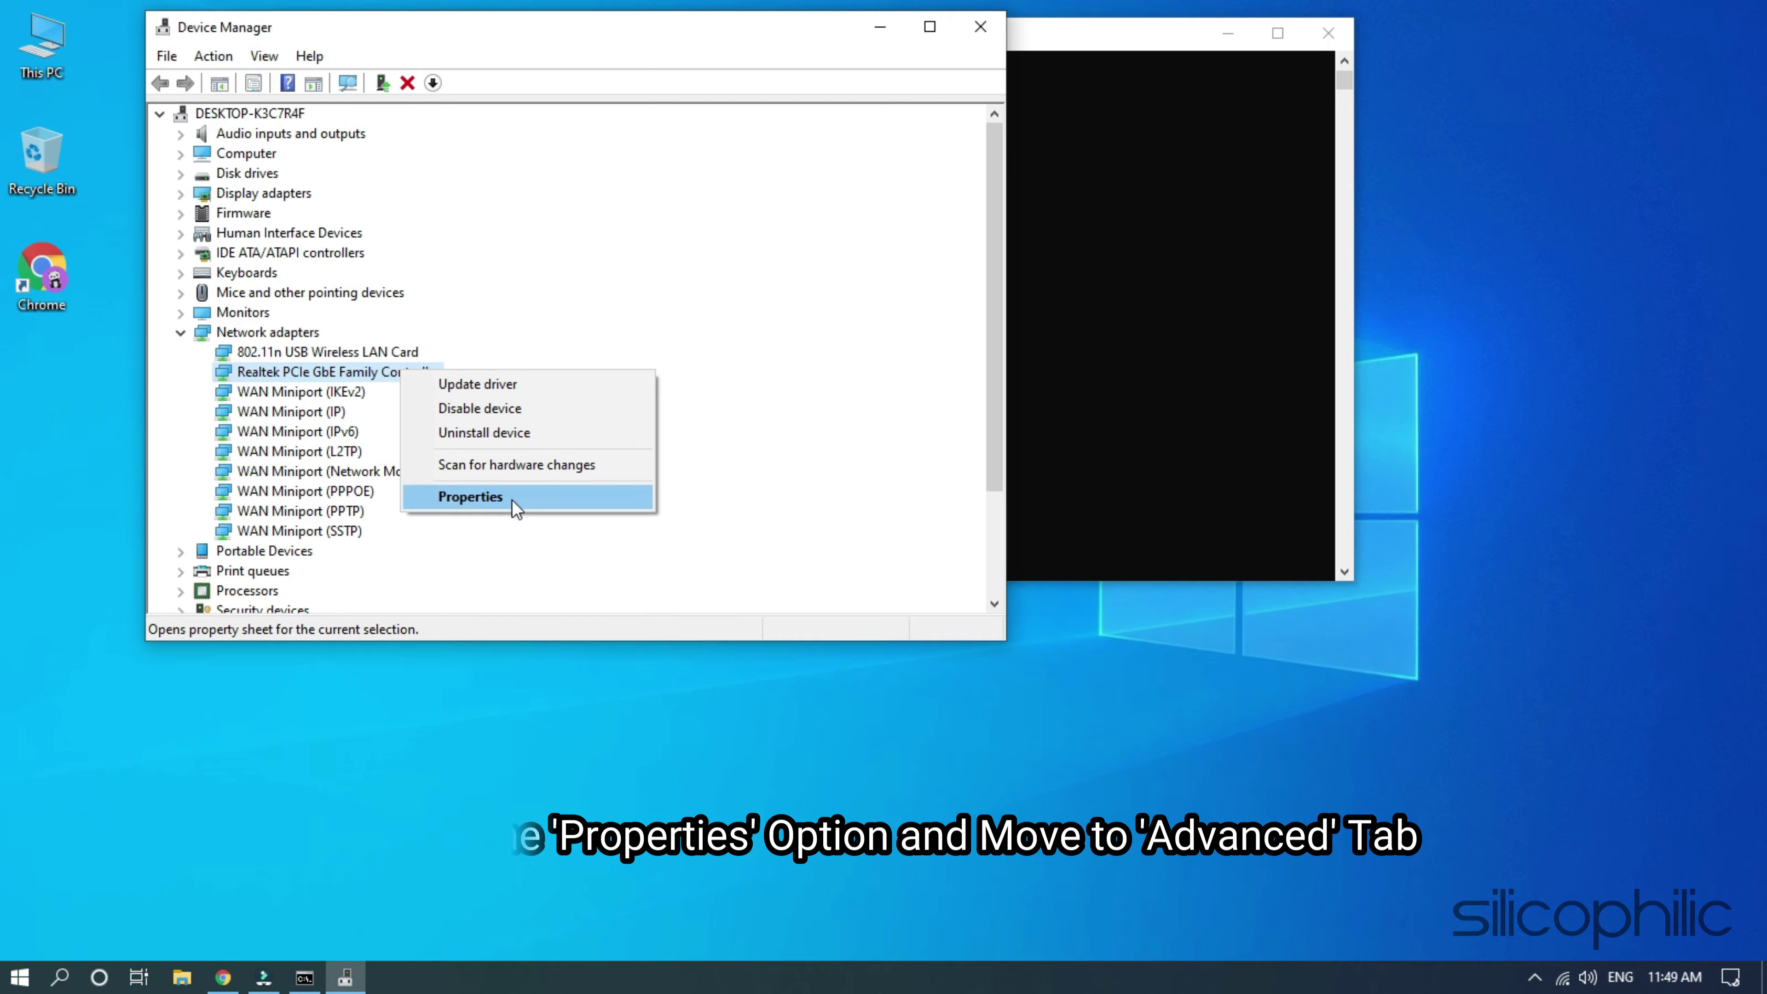
{"action": "left_click", "coordinate": [512, 500]}
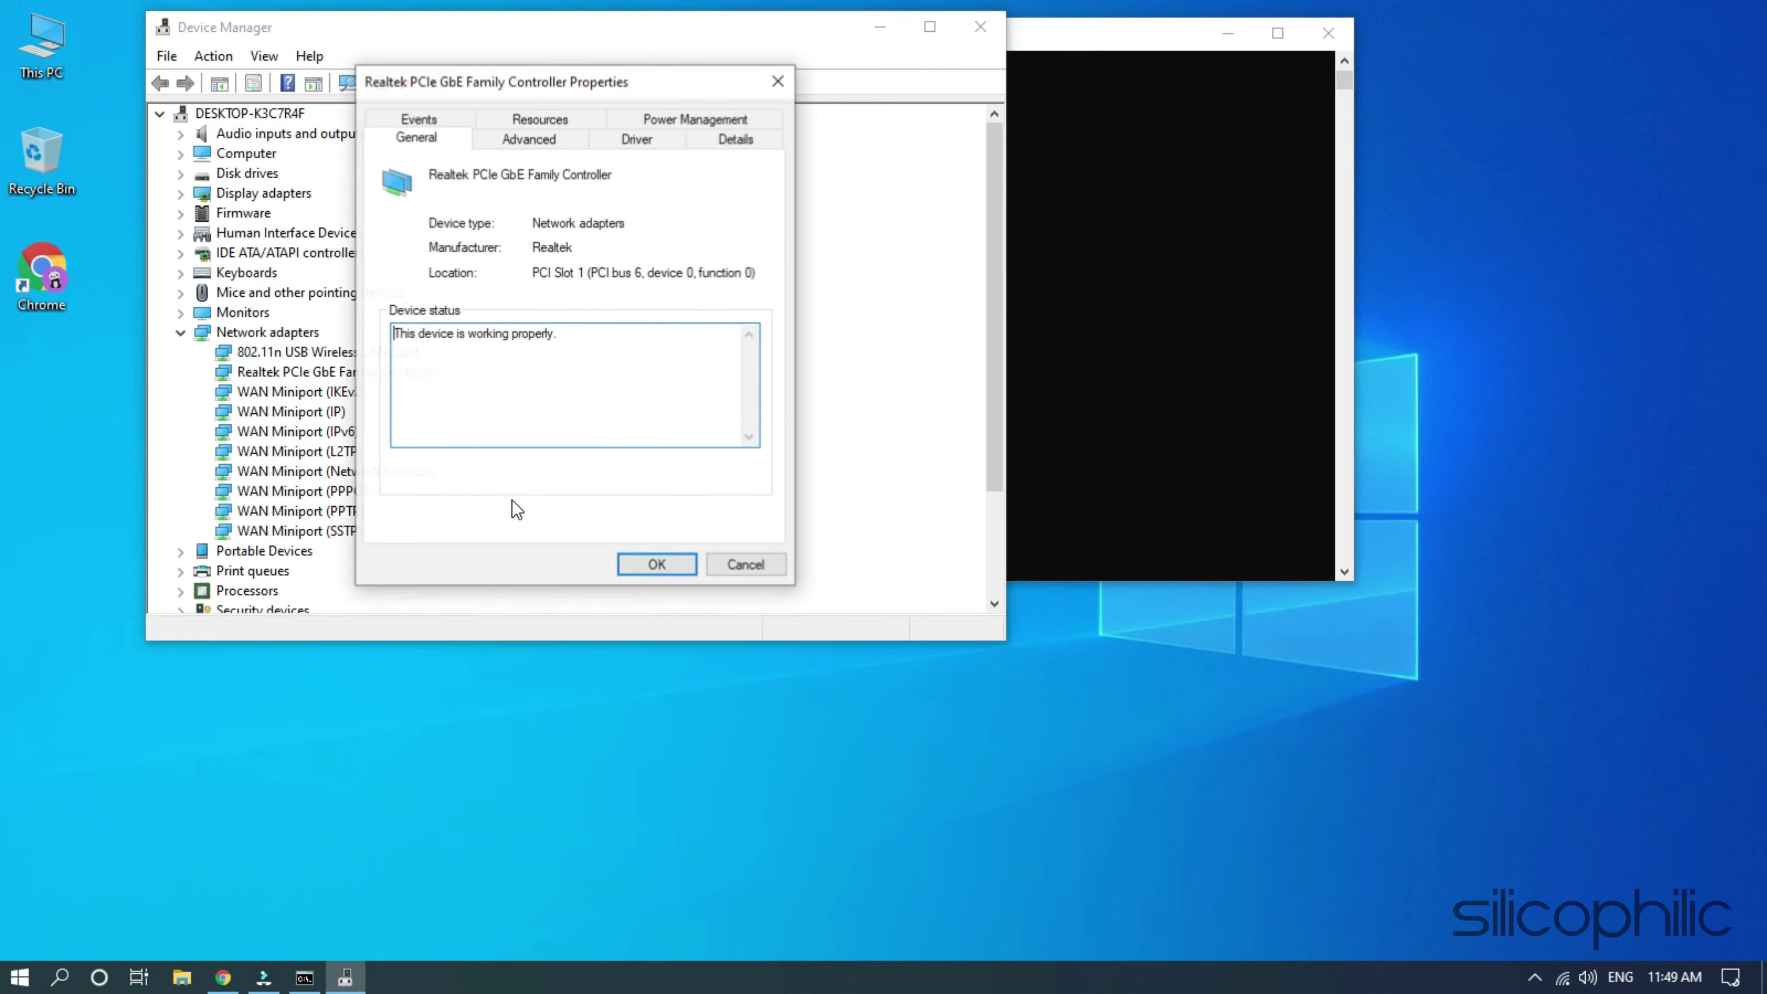
{"action": "left_click", "coordinate": [566, 146]}
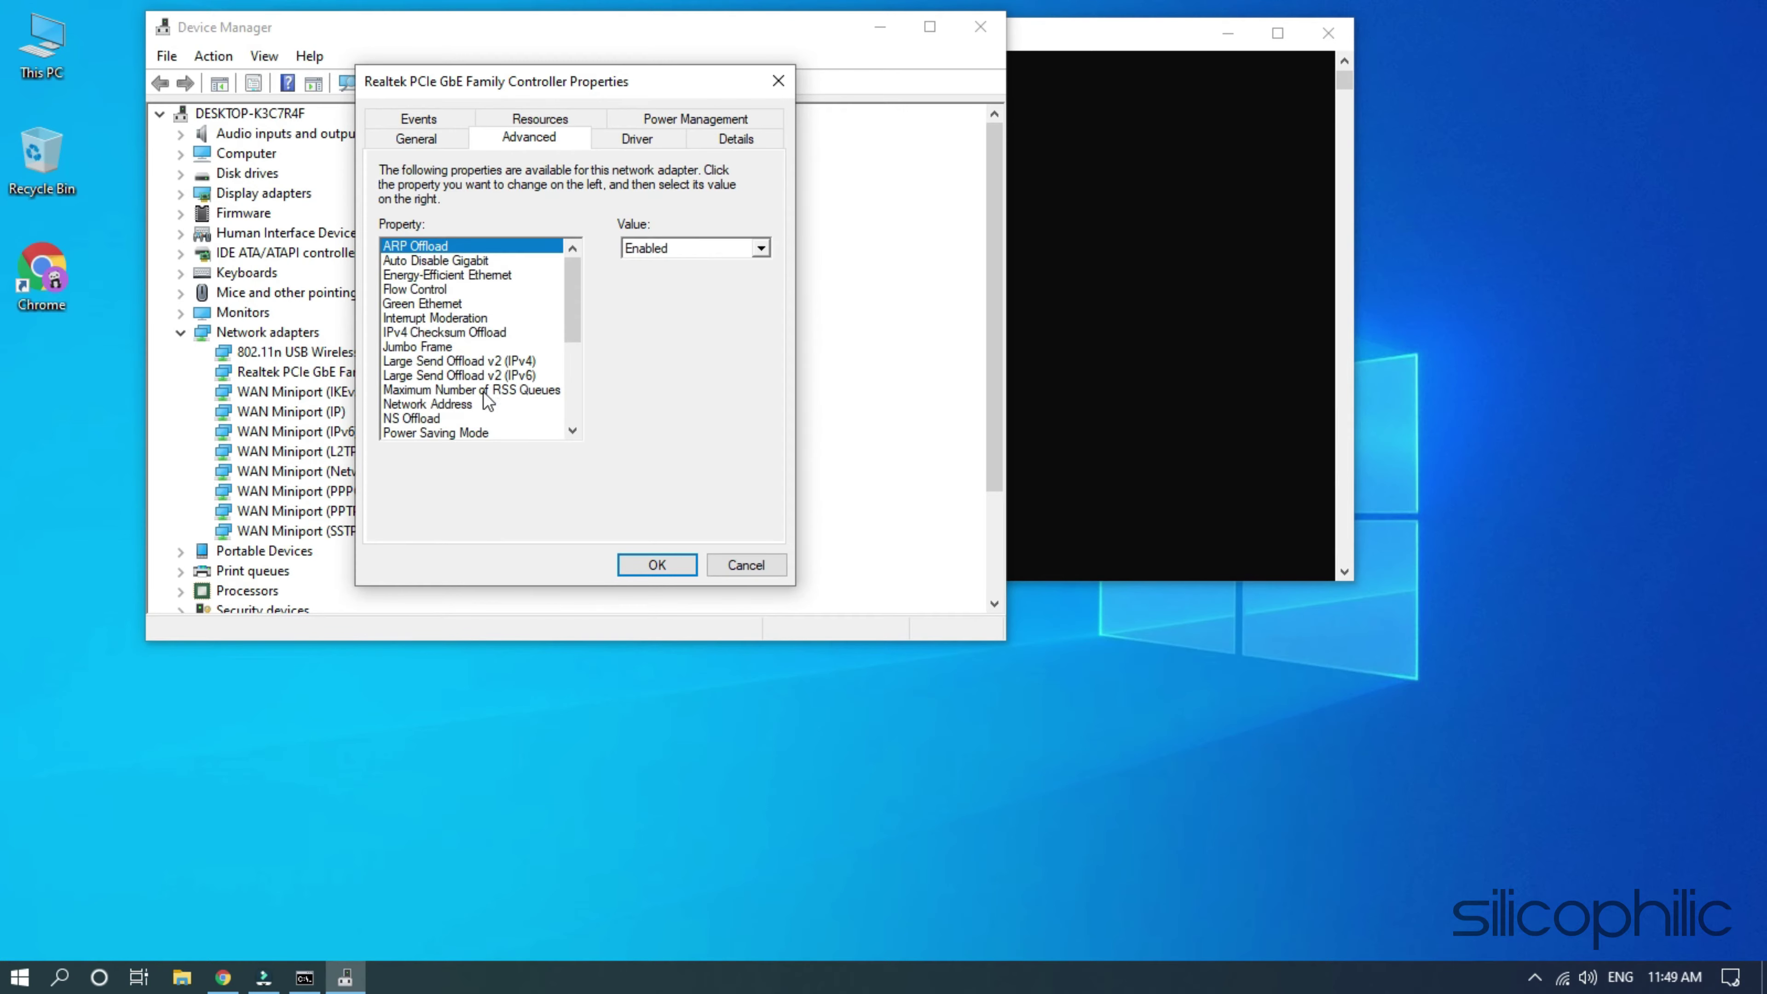
{"action": "left_click", "coordinate": [460, 409]}
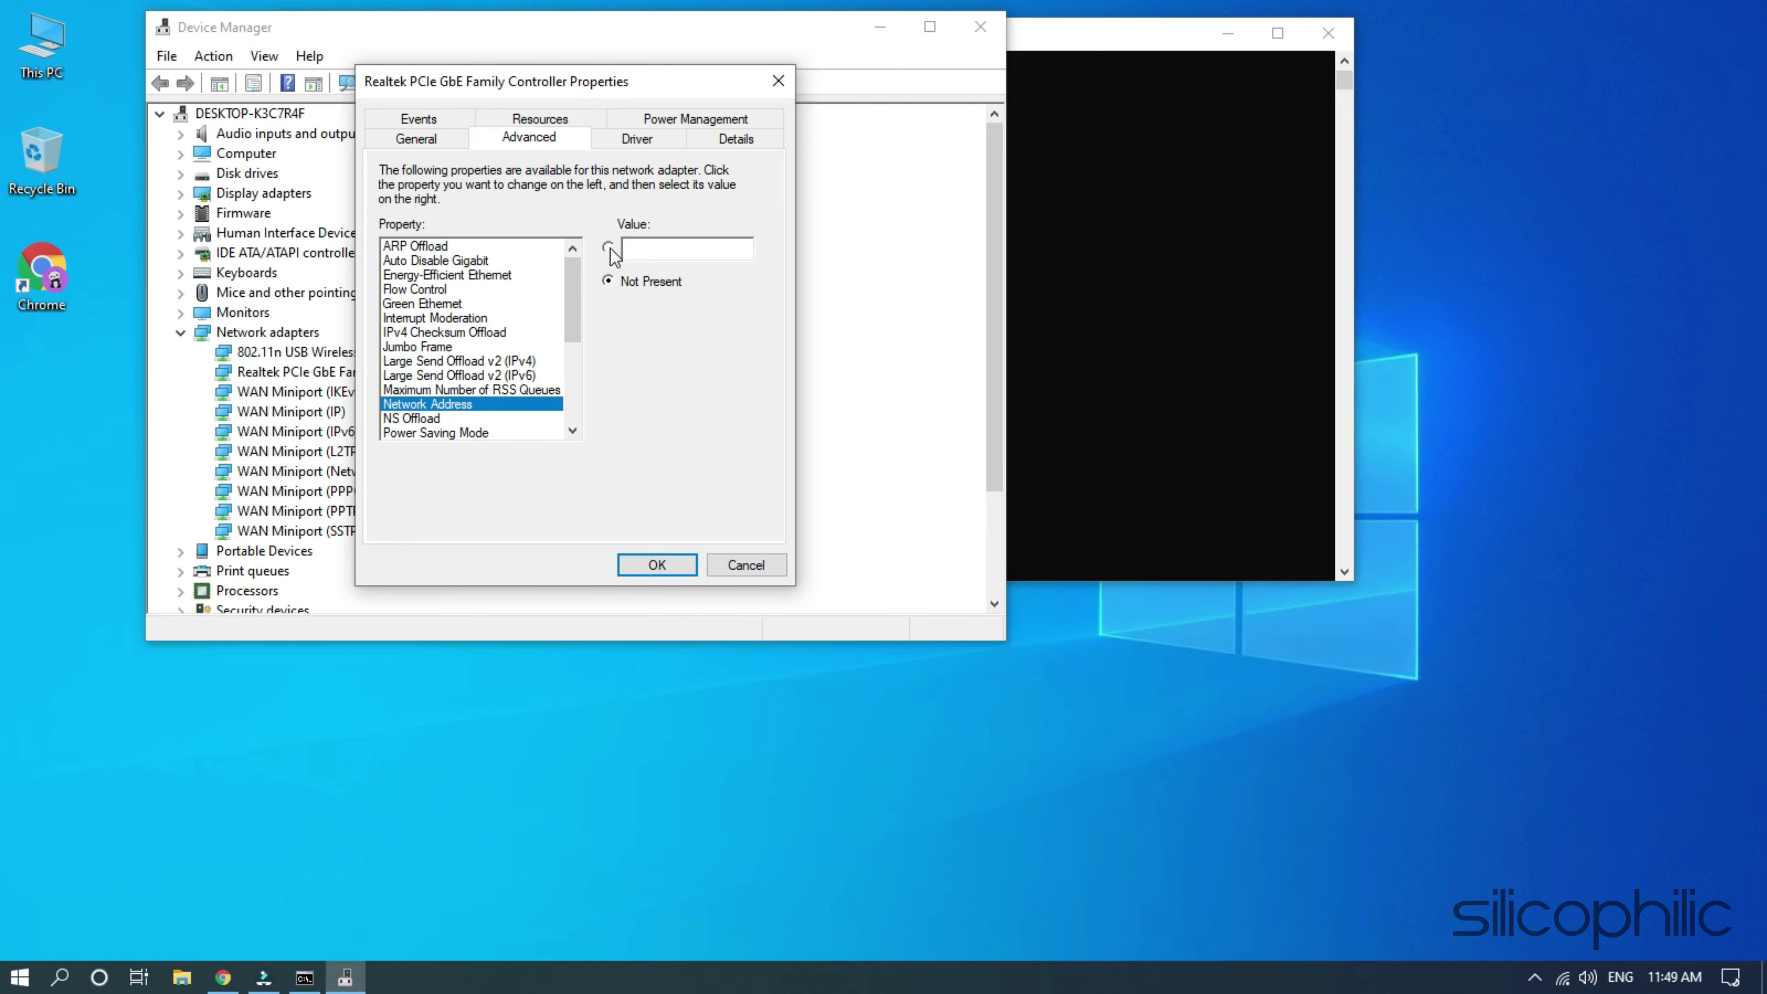
- Enable a custom Network Address value and place Command Prompt beside the properties dialog so the Ethernet physical address stays readable
{"action": "left_click", "coordinate": [607, 247]}
{"action": "type", "text": "18C04D54BB17"}
{"action": "left_click", "coordinate": [1190, 316]}
{"action": "left_click", "coordinate": [730, 167]}
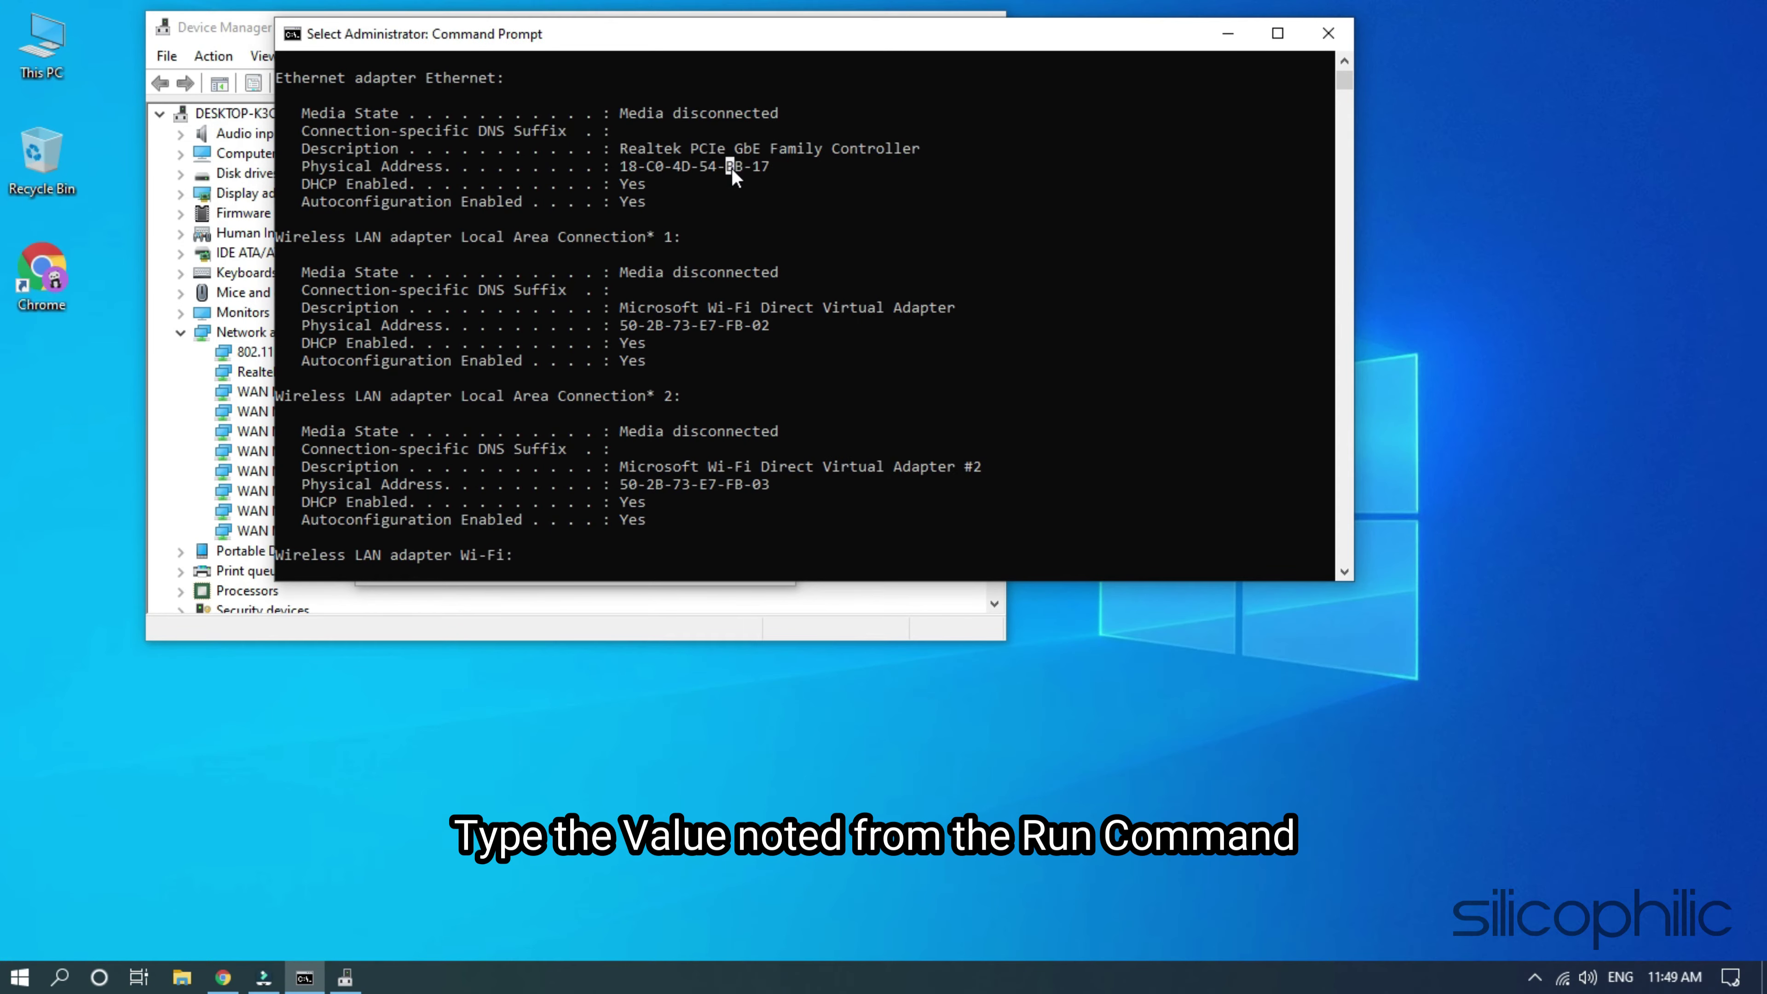
{"action": "left_click_drag", "start_coordinate": [621, 167], "coordinate": [768, 167]}
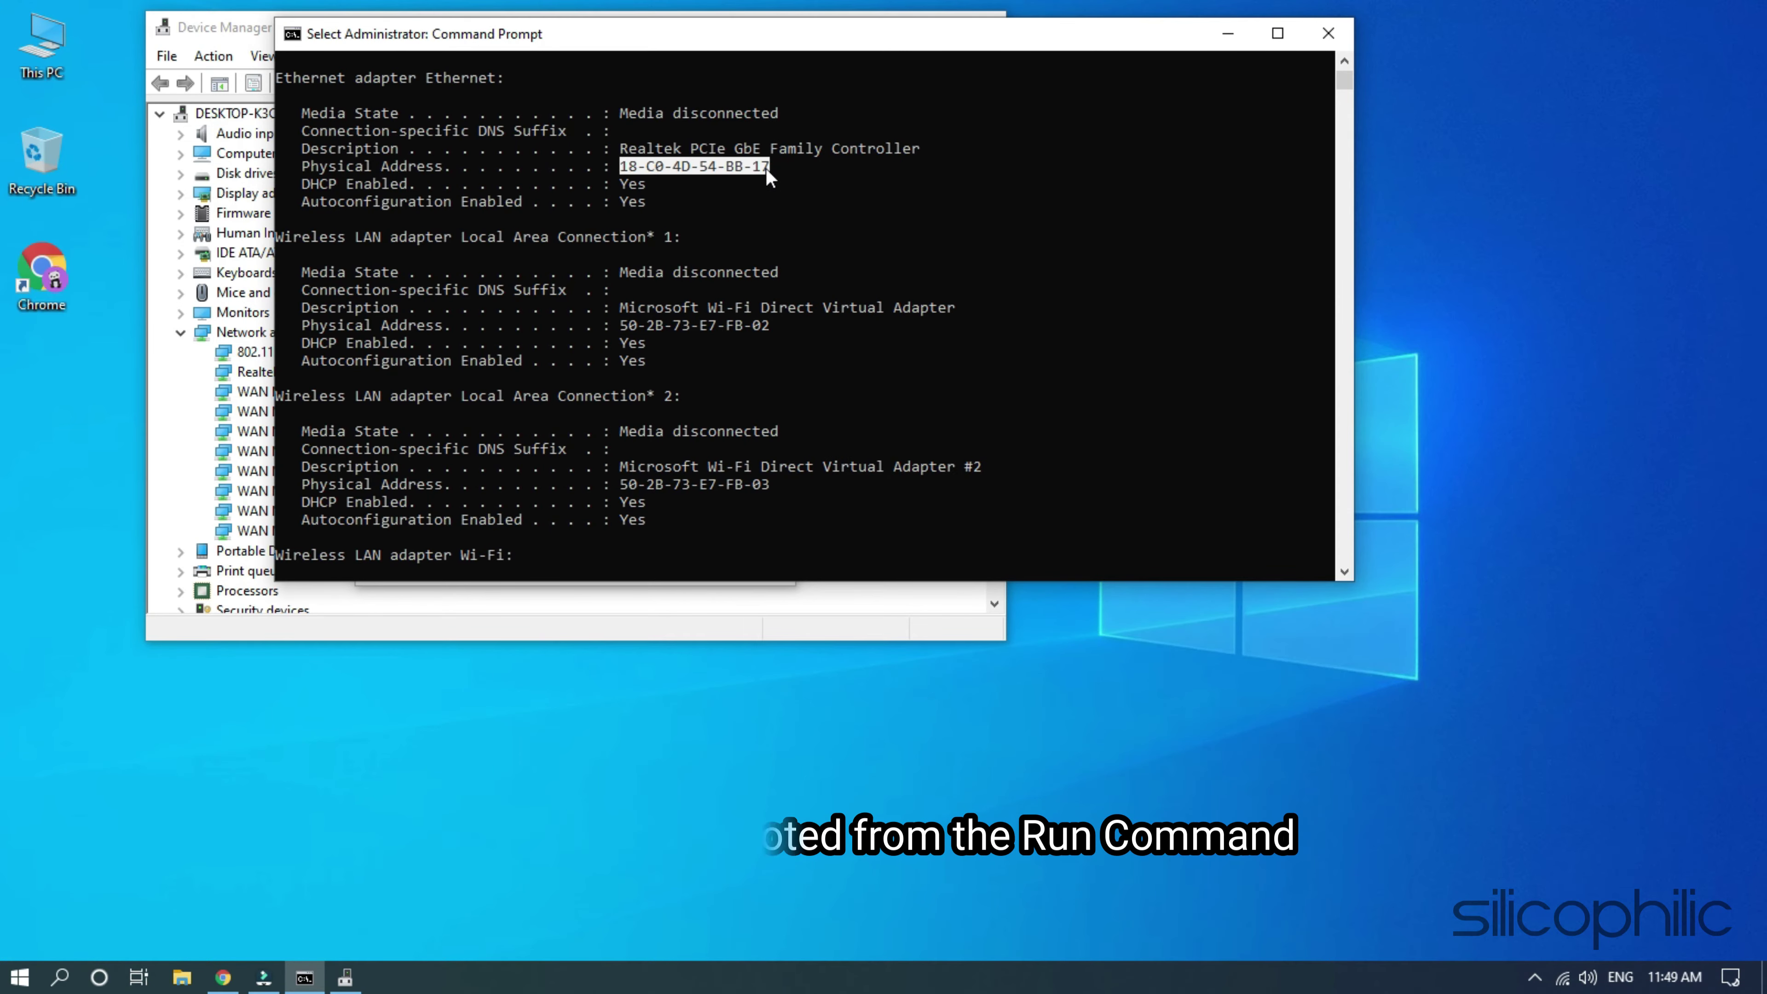
{"action": "key", "text": "ctrl+c"}
{"action": "left_click_drag", "start_coordinate": [894, 28], "coordinate": [1311, 42]}
{"action": "left_click", "coordinate": [576, 73]}
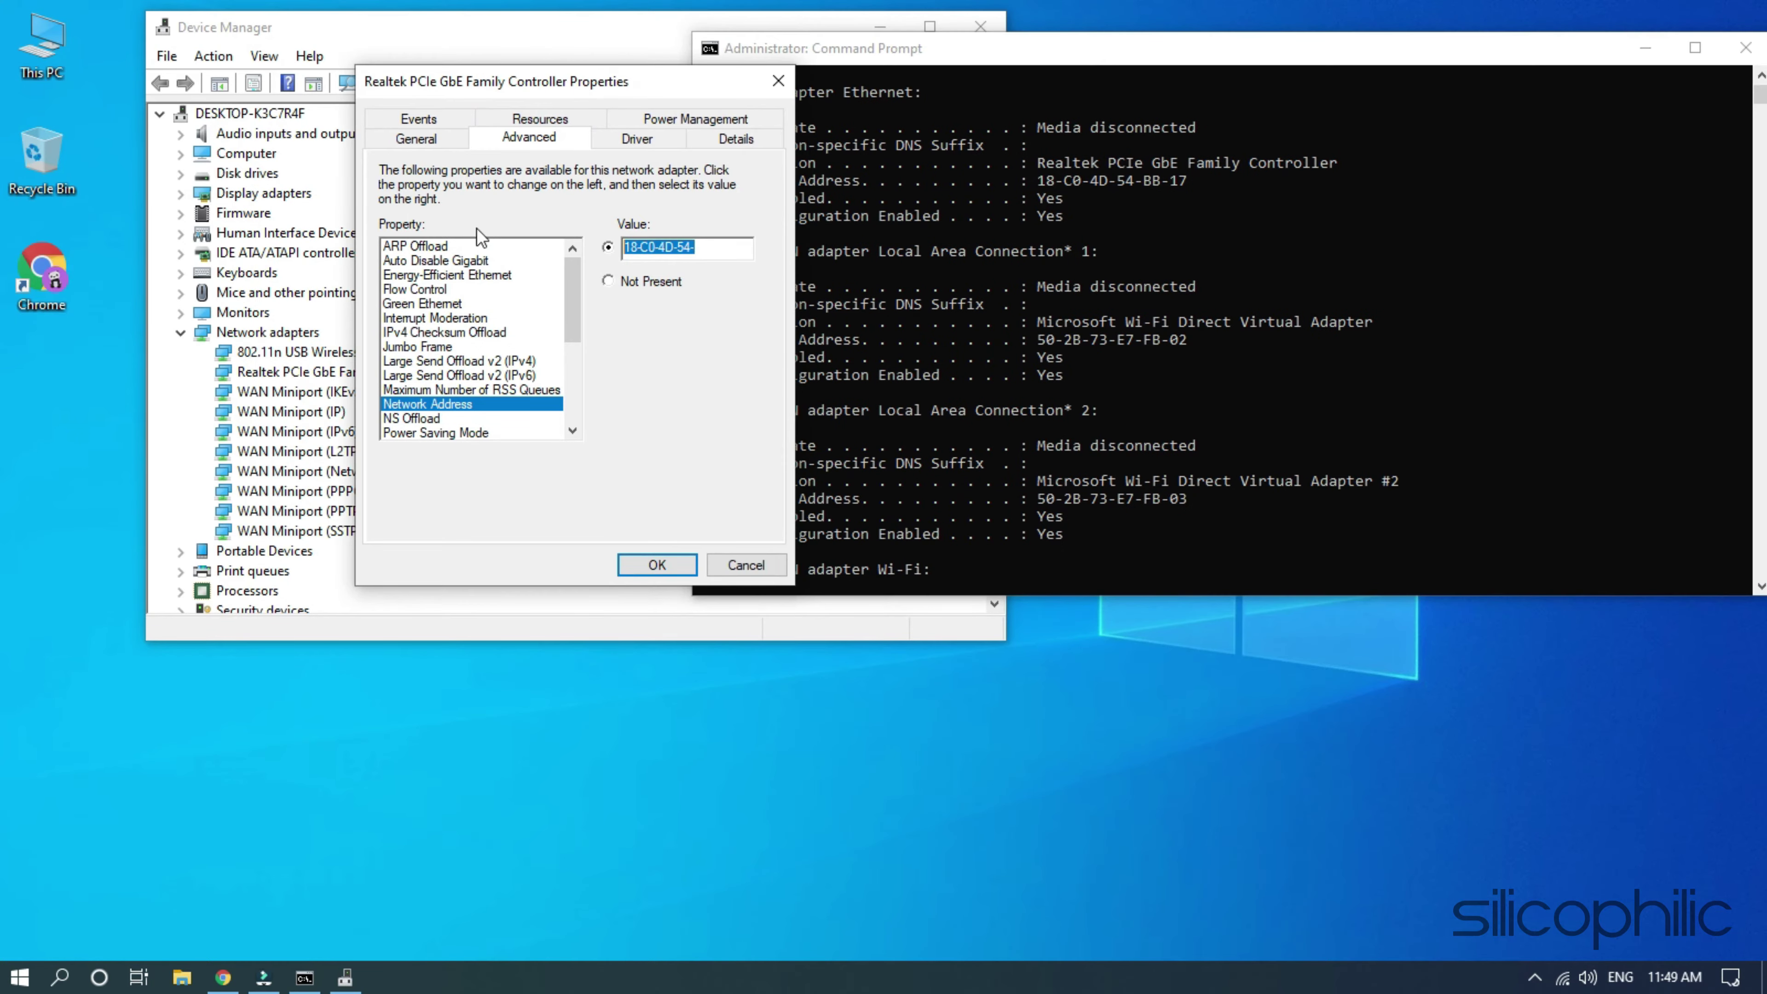
- Set the Network Address value to 18C04D54BB17 without dashes, confirm the adapter properties, and close Command Prompt
{"action": "type", "text": "18C0"}
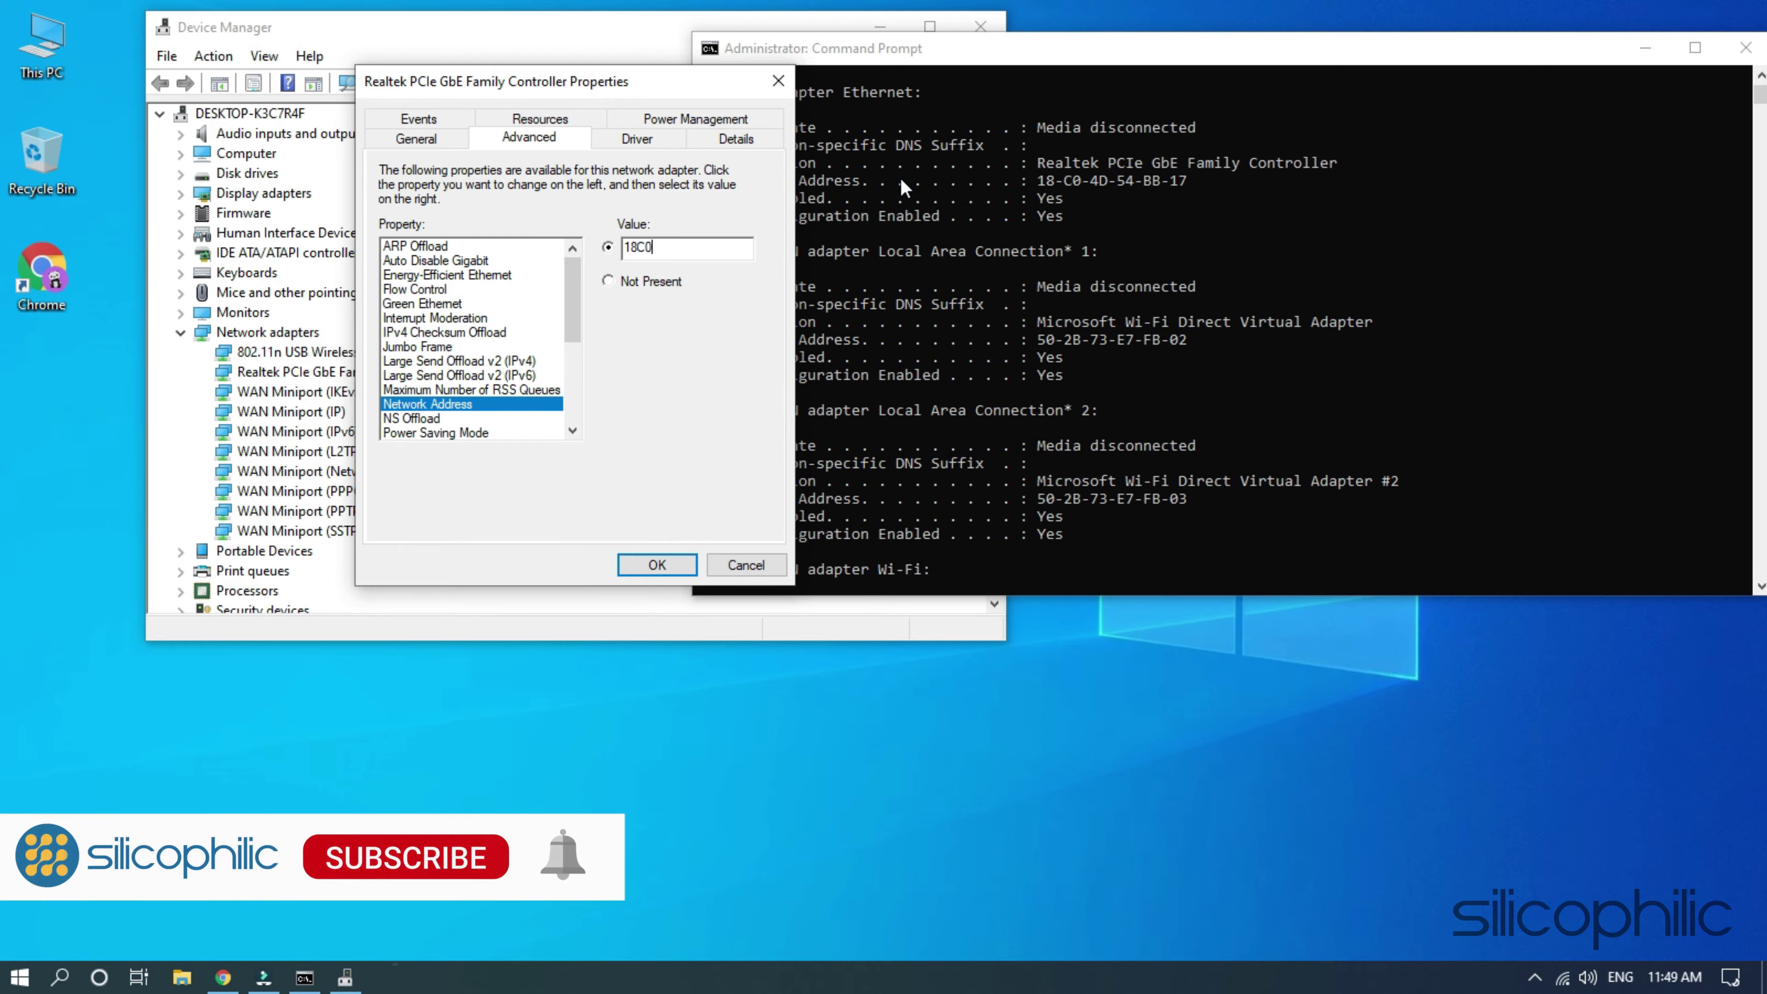
{"action": "type", "text": "4D"}
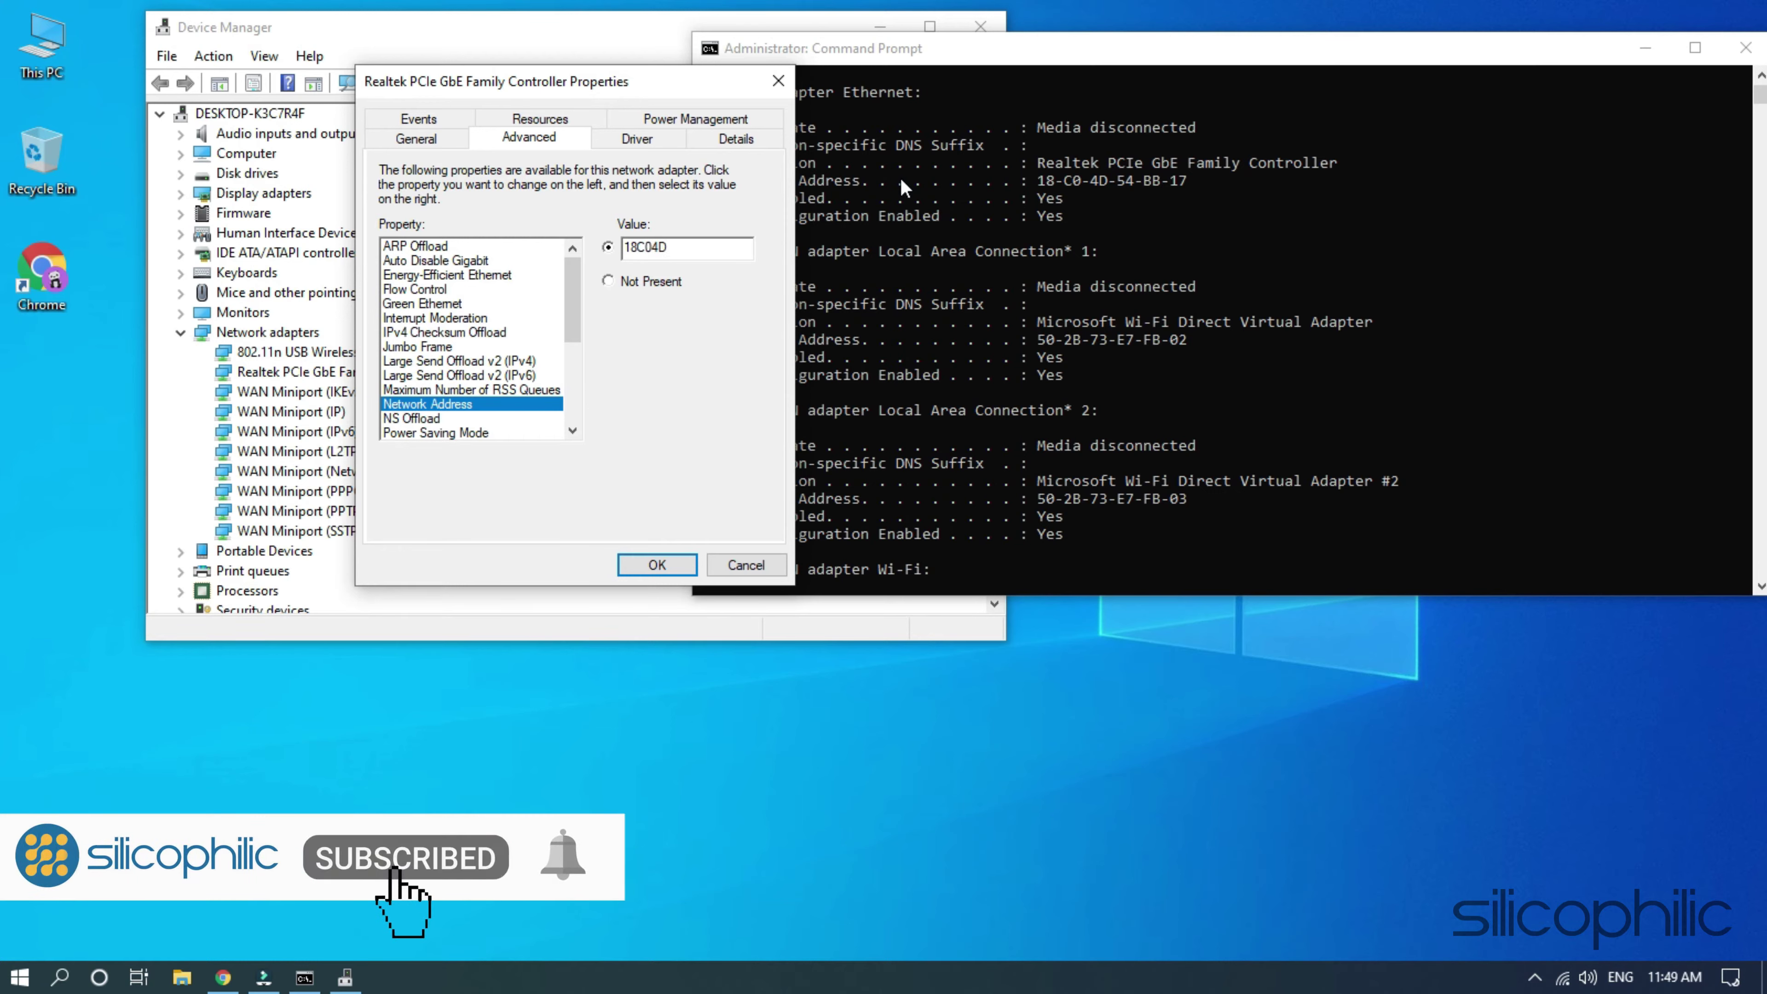
{"action": "type", "text": "54"}
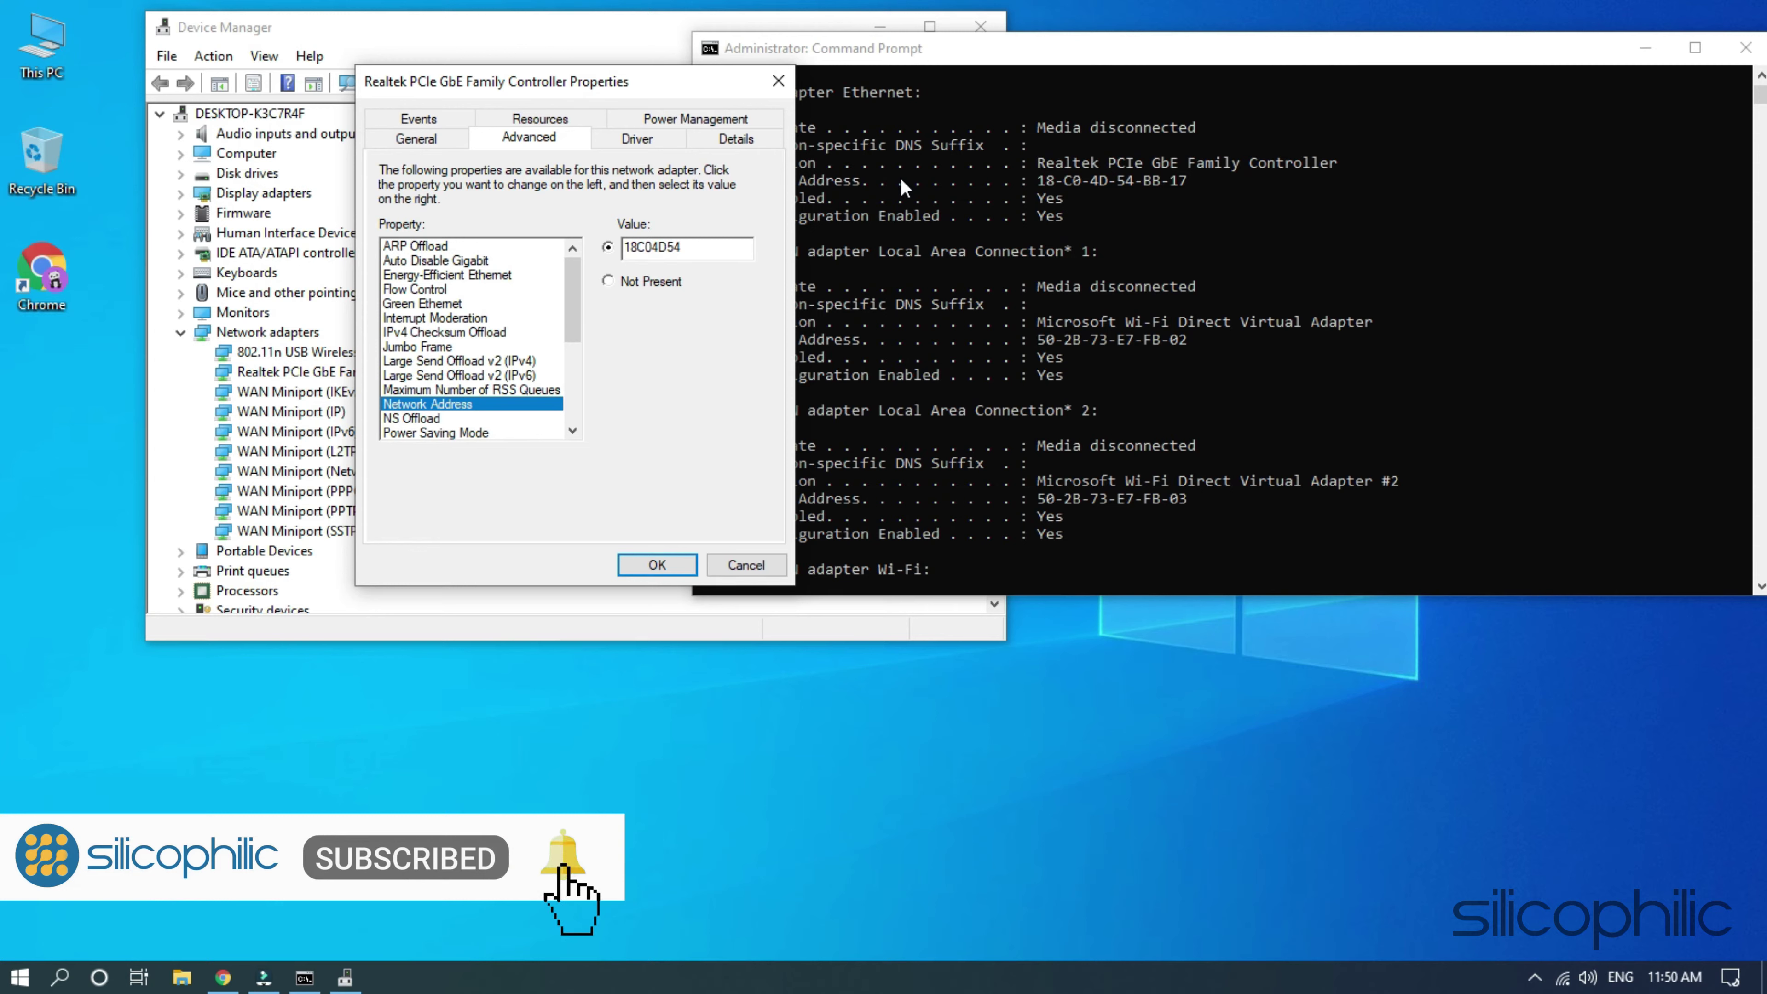
{"action": "type", "text": "BB17"}
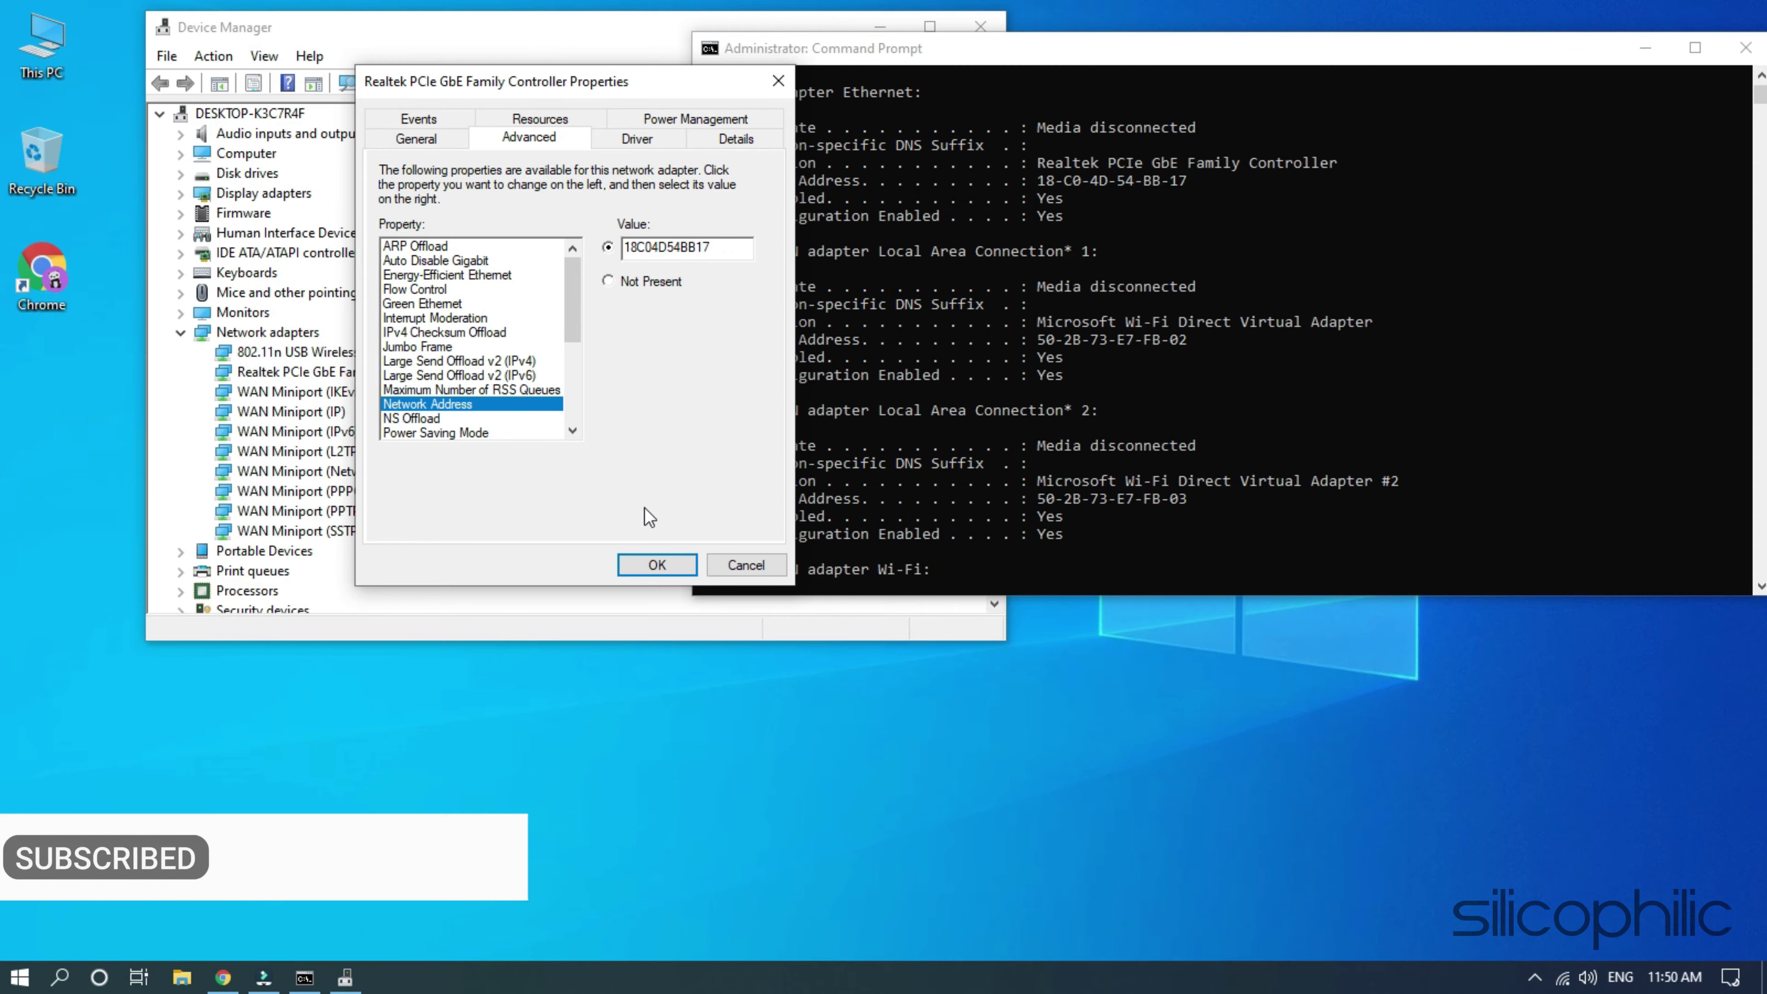
{"action": "left_click", "coordinate": [654, 566]}
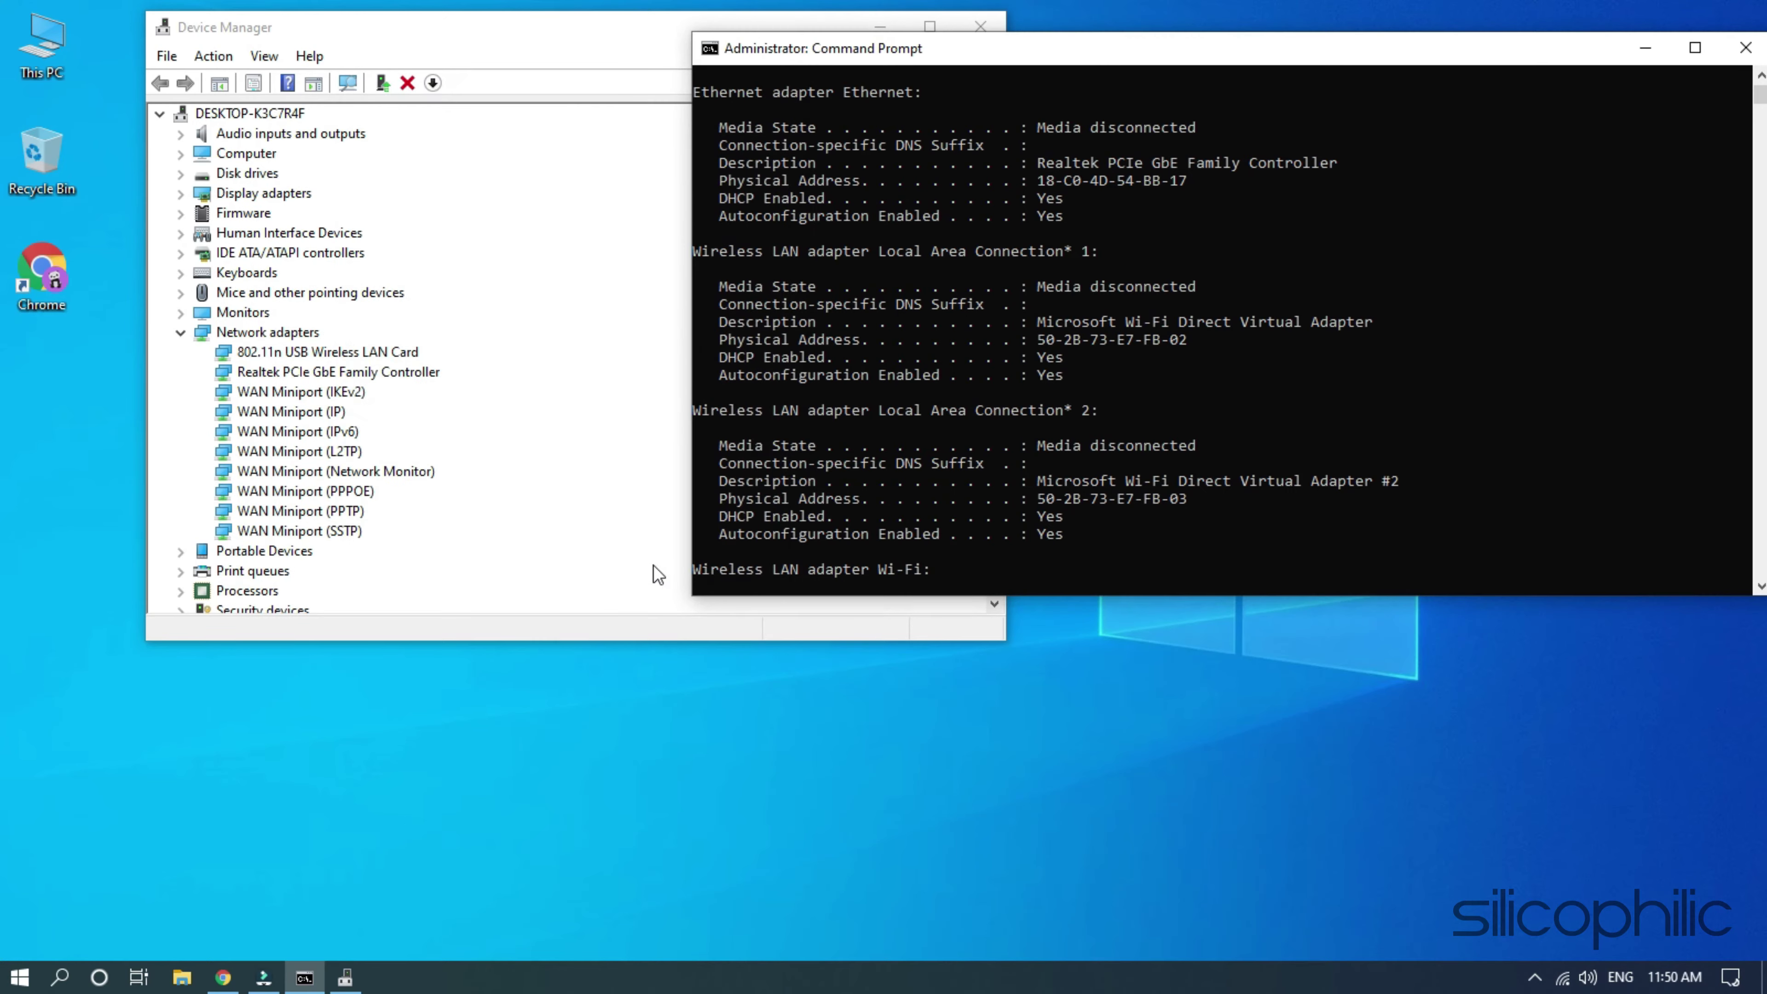
{"action": "left_click", "coordinate": [1746, 48]}
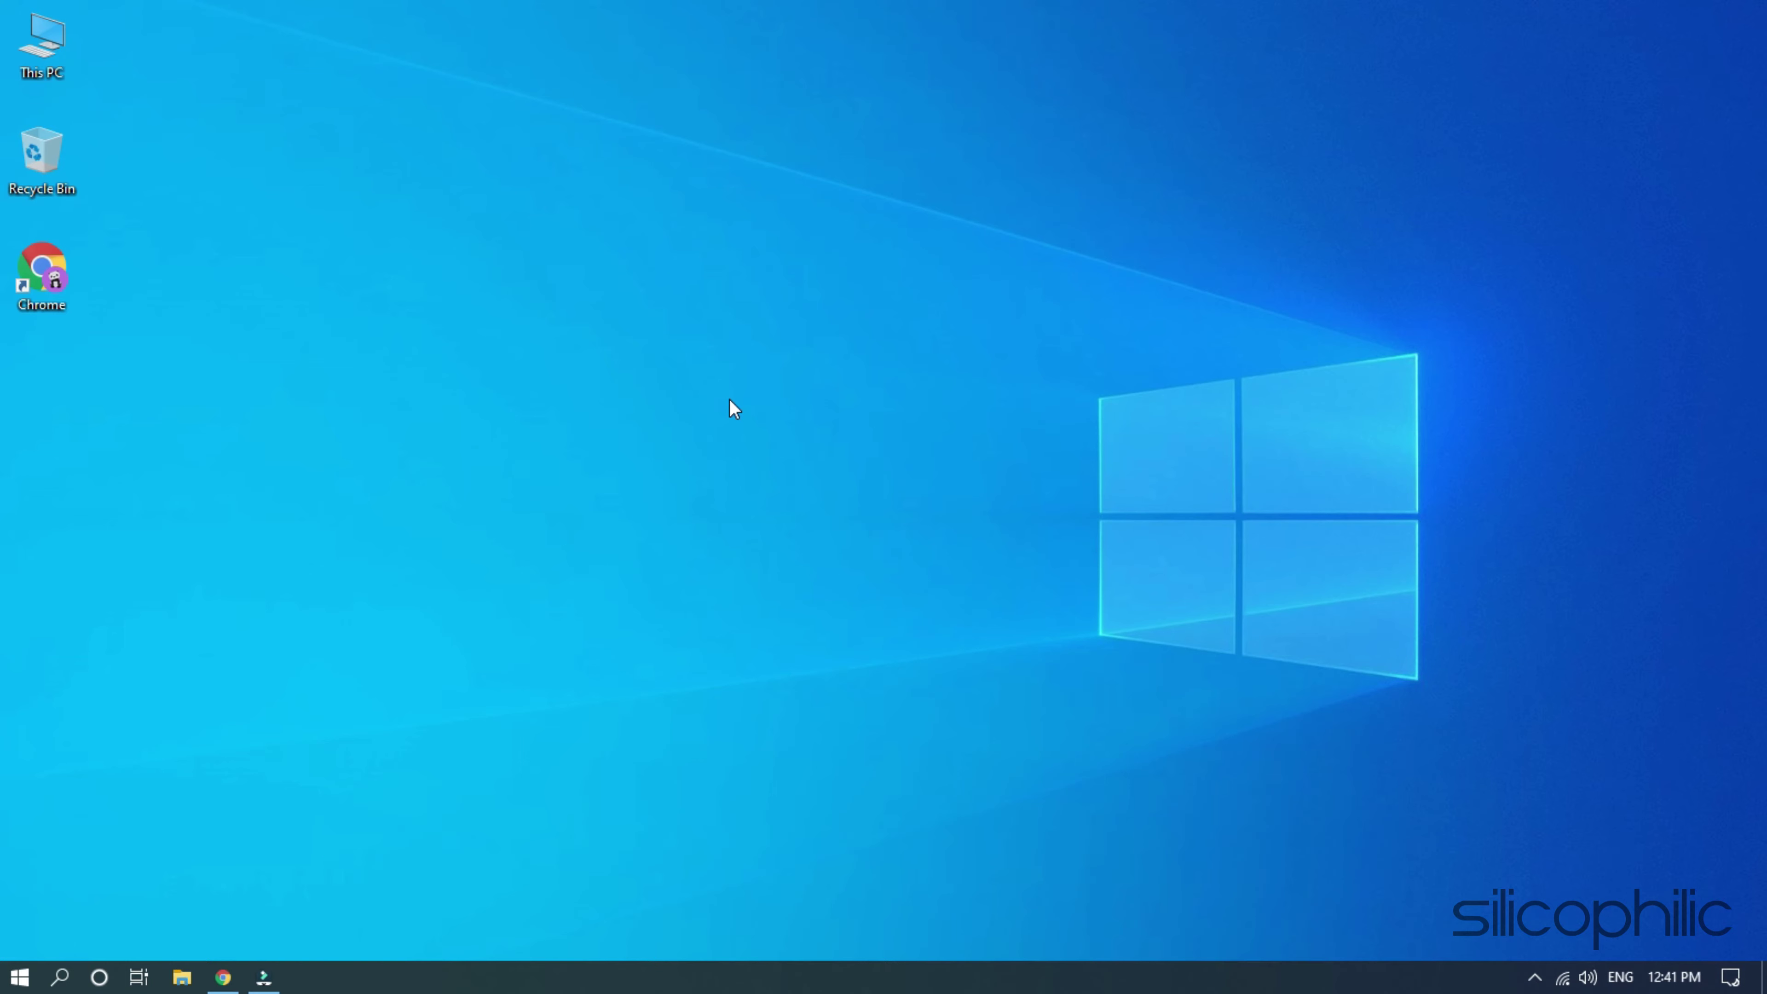
- Open Device Manager again and expand its Network adapters category
{"action": "key", "text": "super+x"}
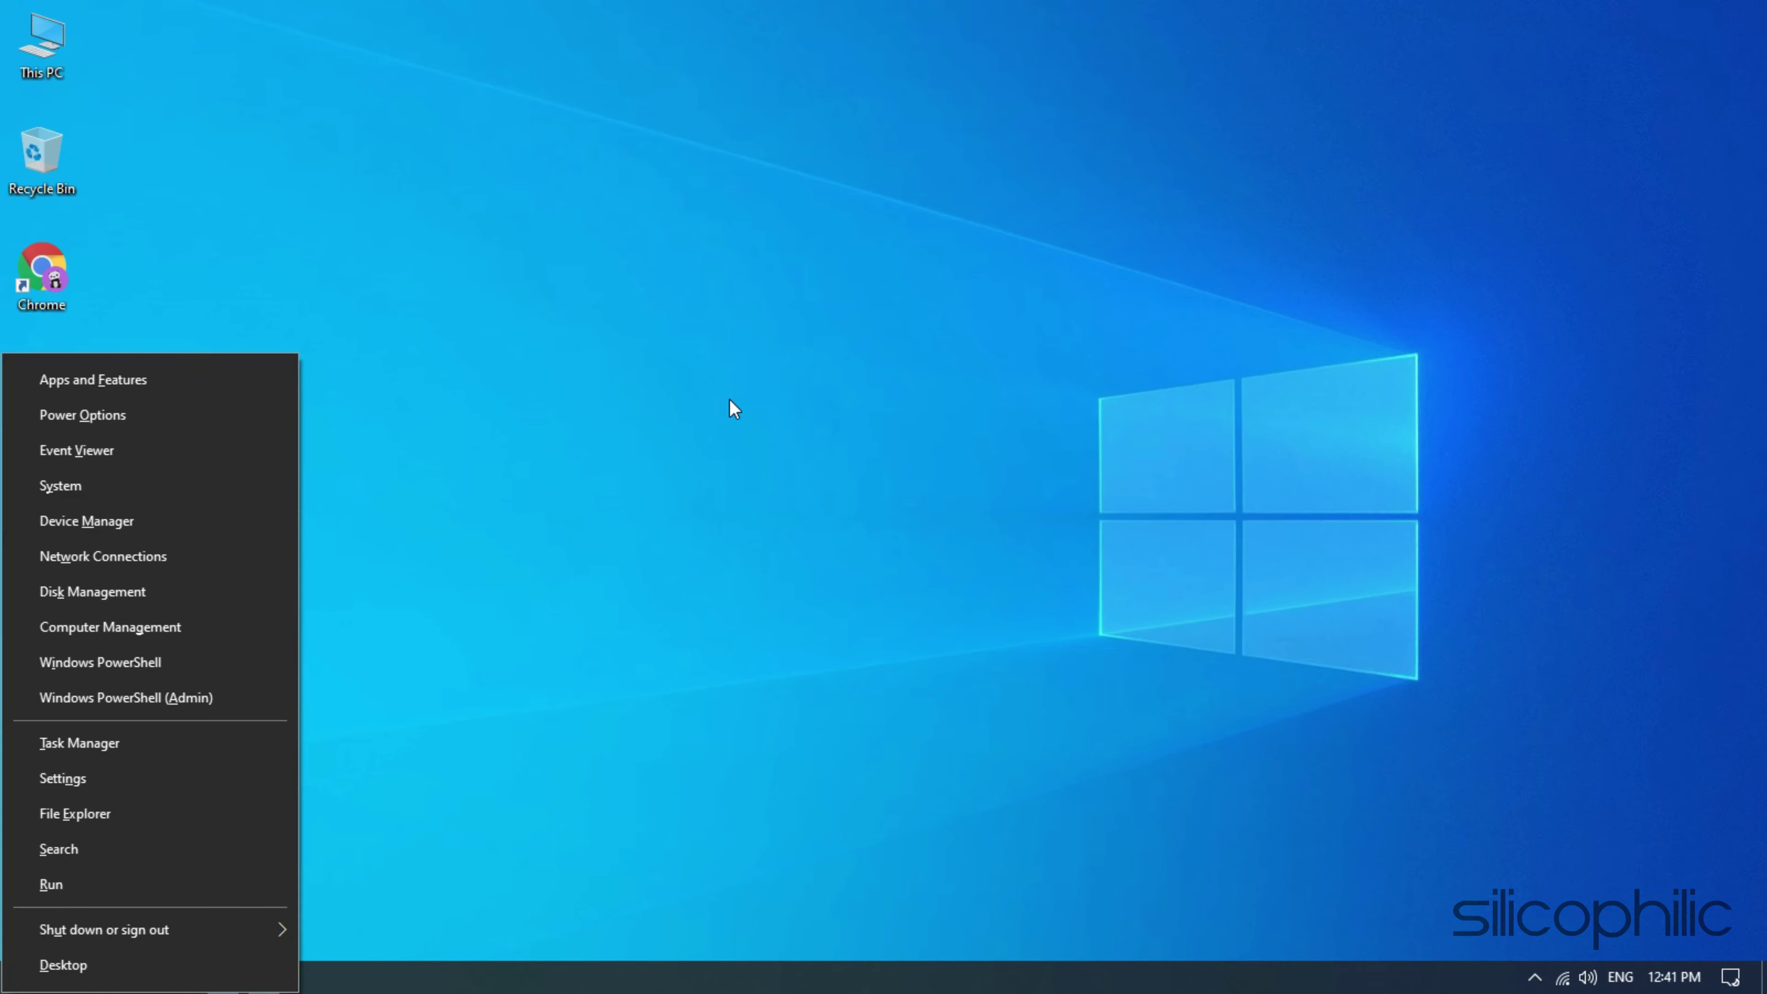
{"action": "left_click", "coordinate": [144, 519]}
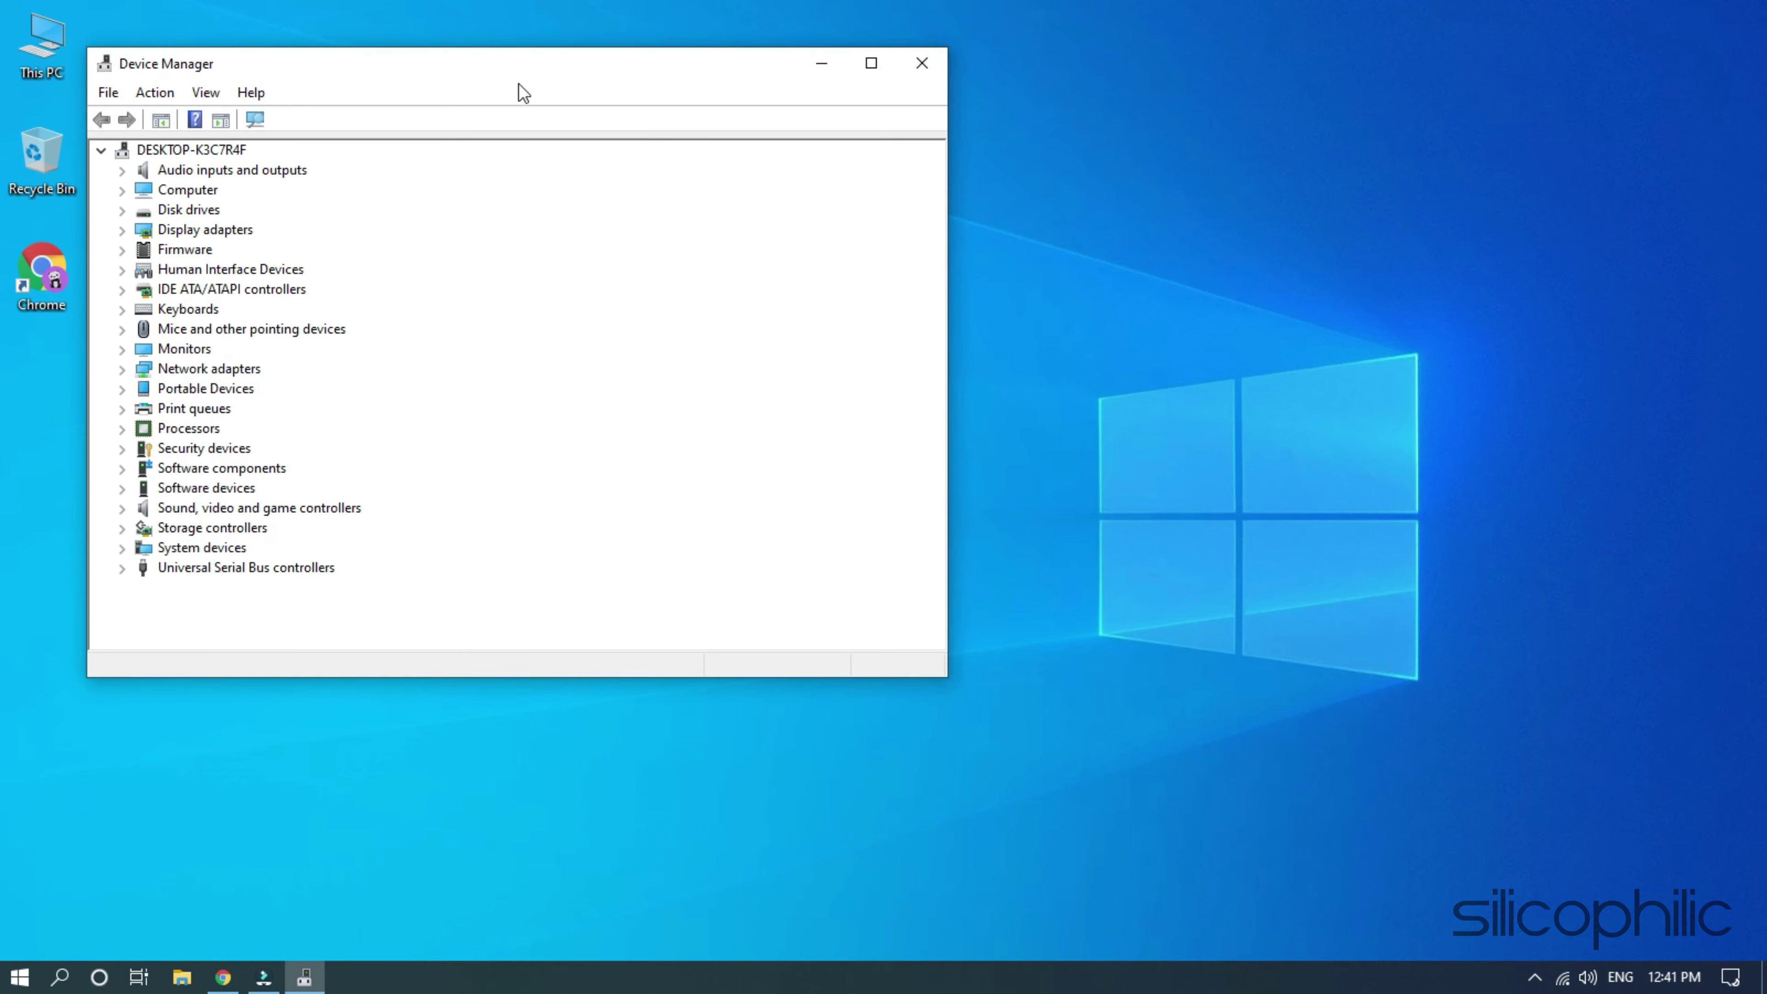
{"action": "left_click_drag", "start_coordinate": [519, 75], "coordinate": [696, 35]}
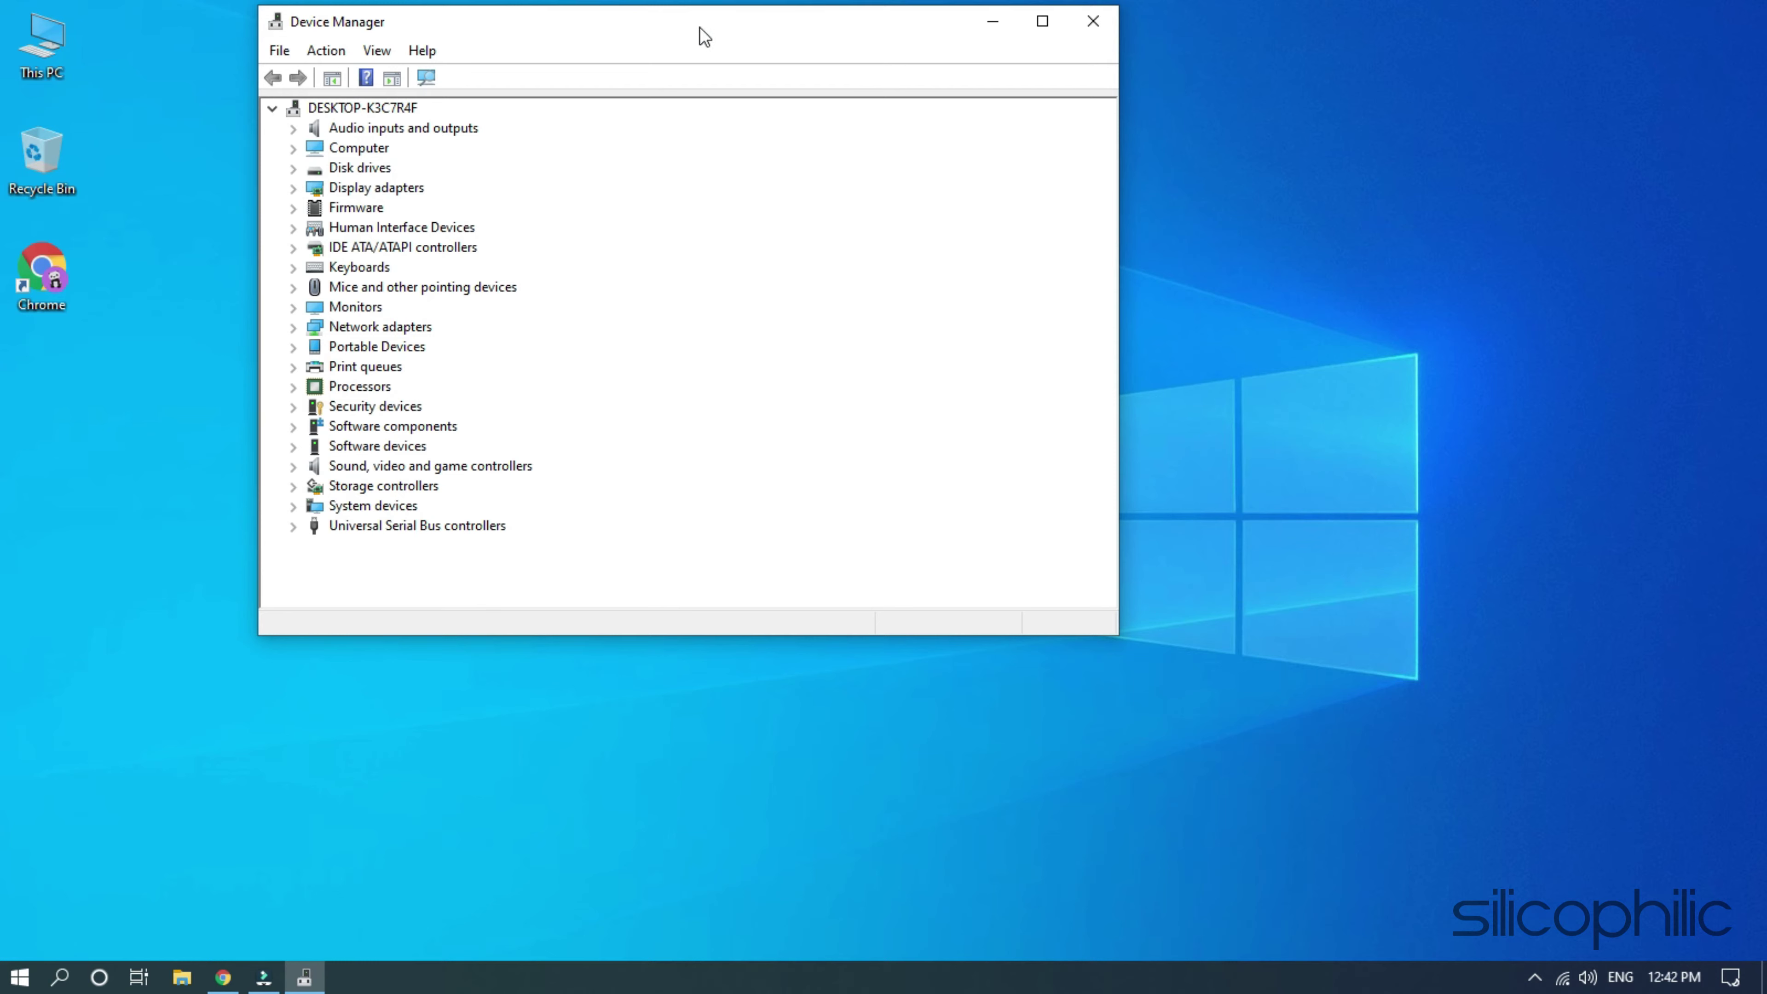
{"action": "left_click", "coordinate": [291, 327]}
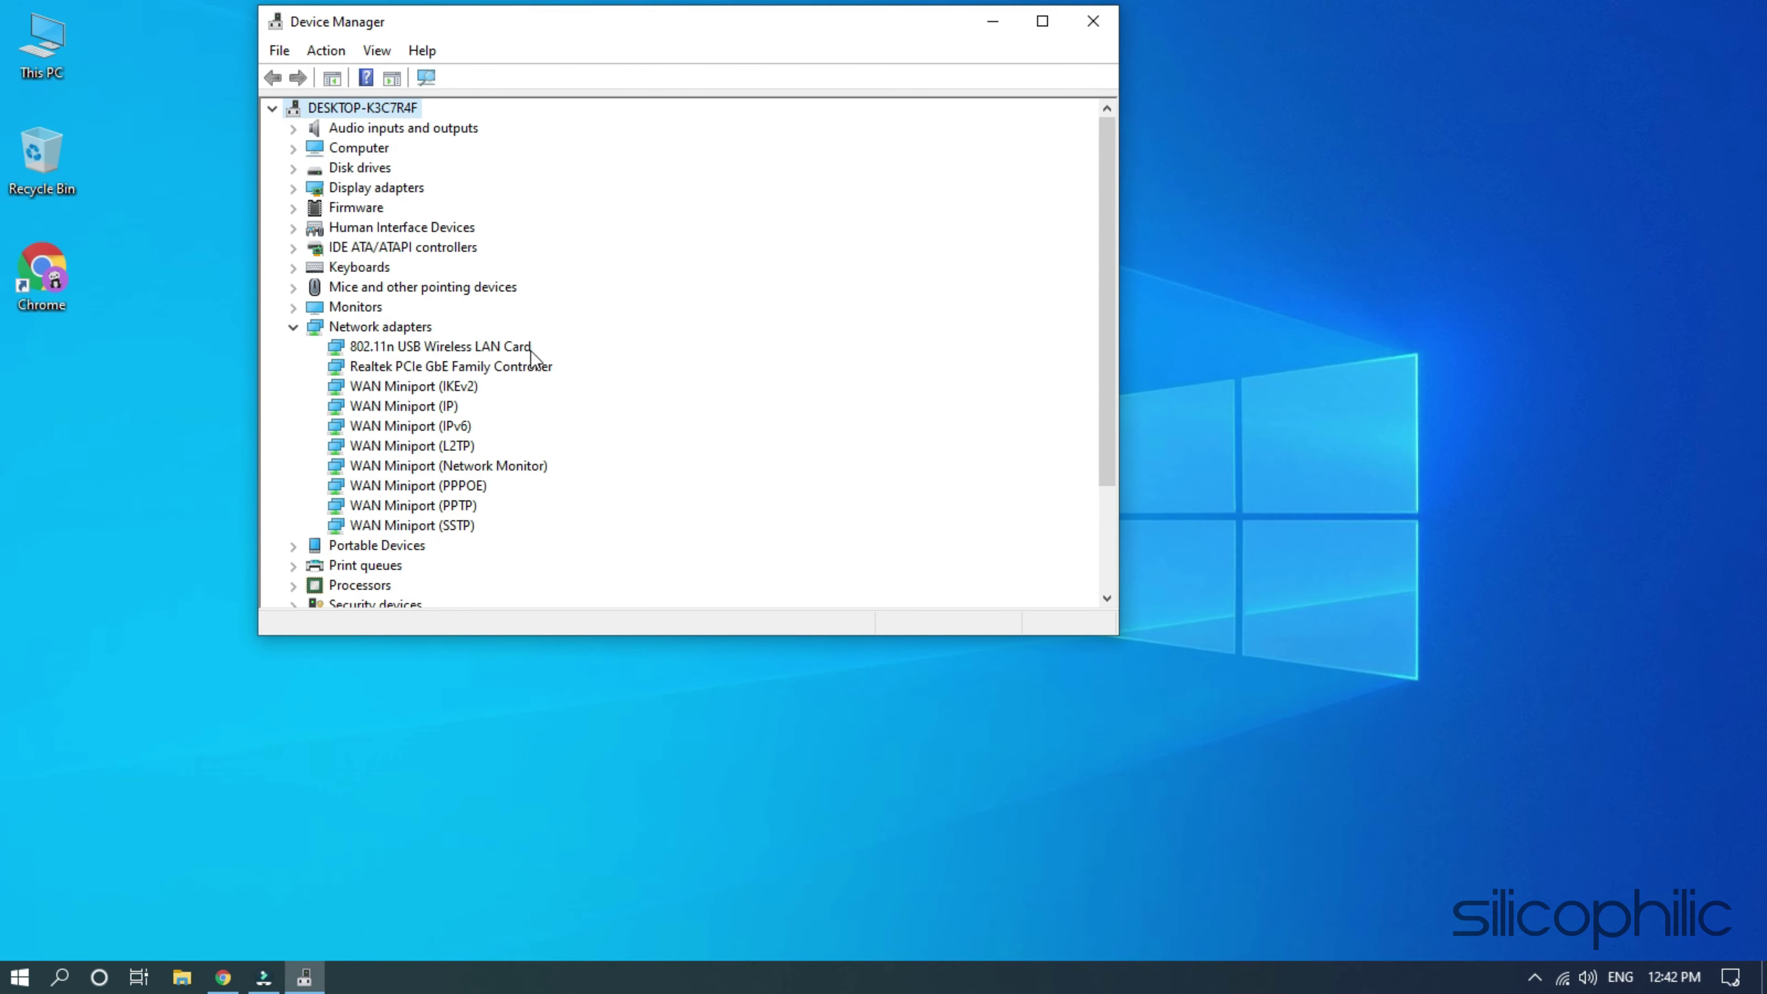
- Uninstall the Realtek PCIe GbE Family Controller device without deleting its driver software
{"action": "left_click", "coordinate": [501, 368]}
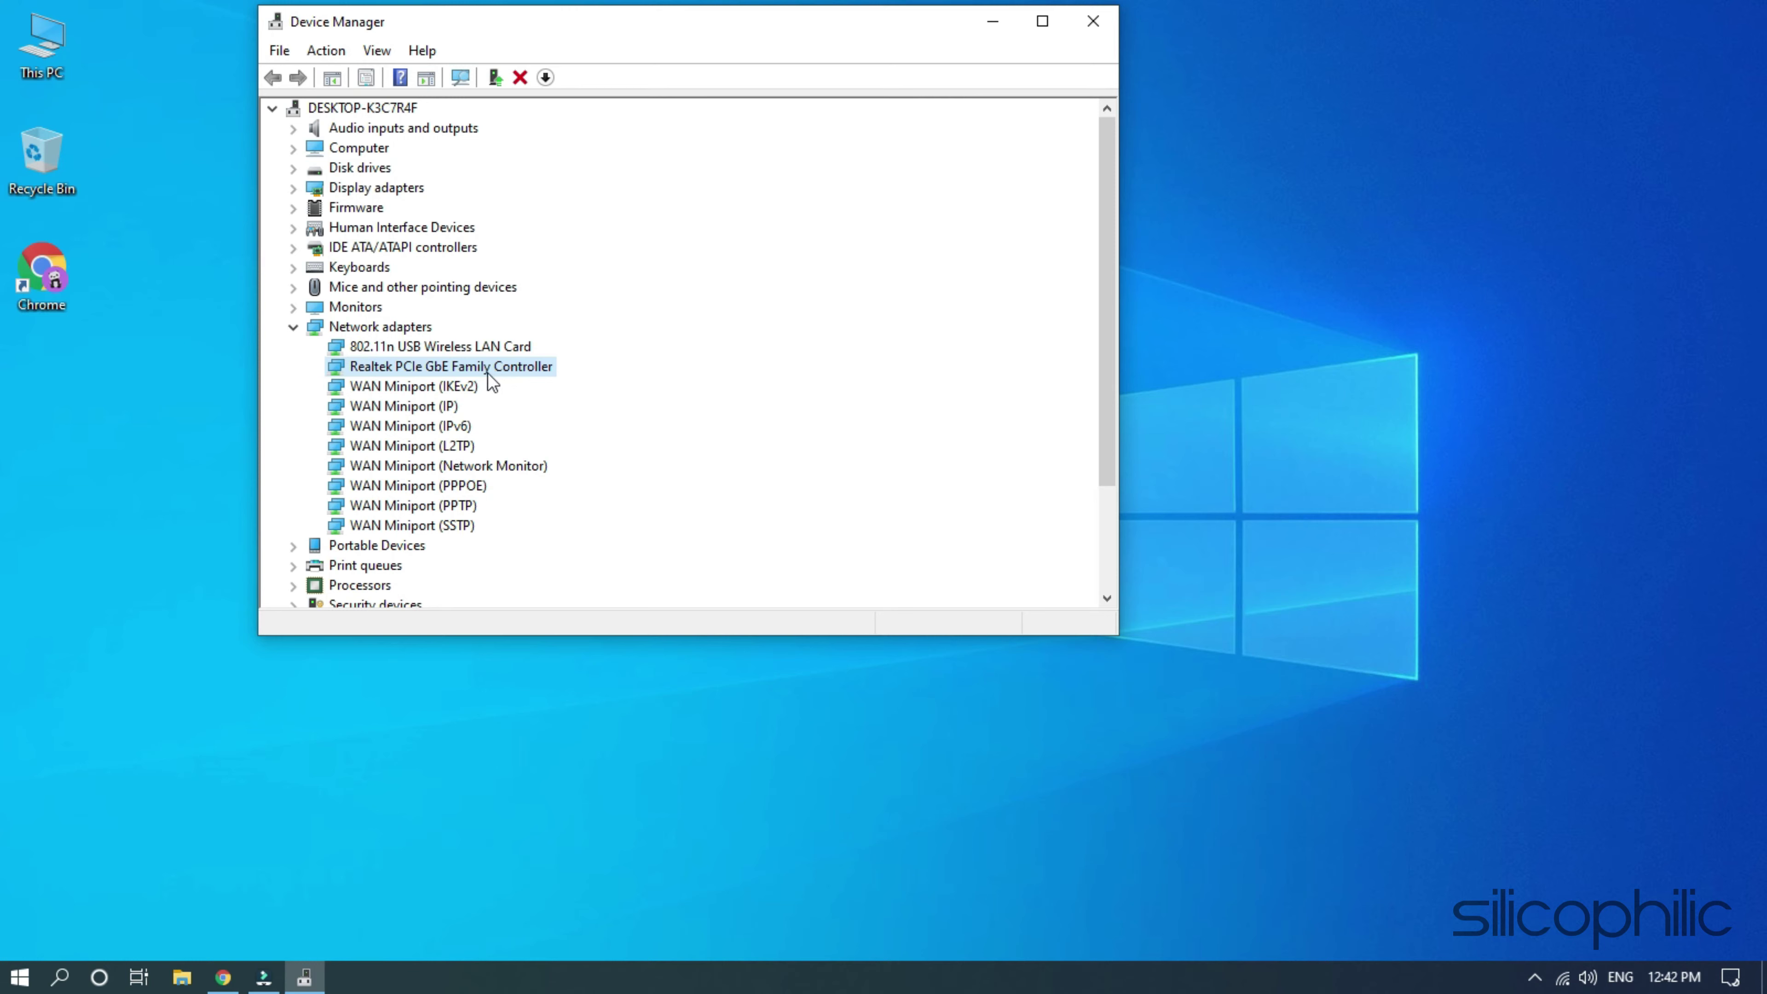
{"action": "right_click", "coordinate": [488, 374]}
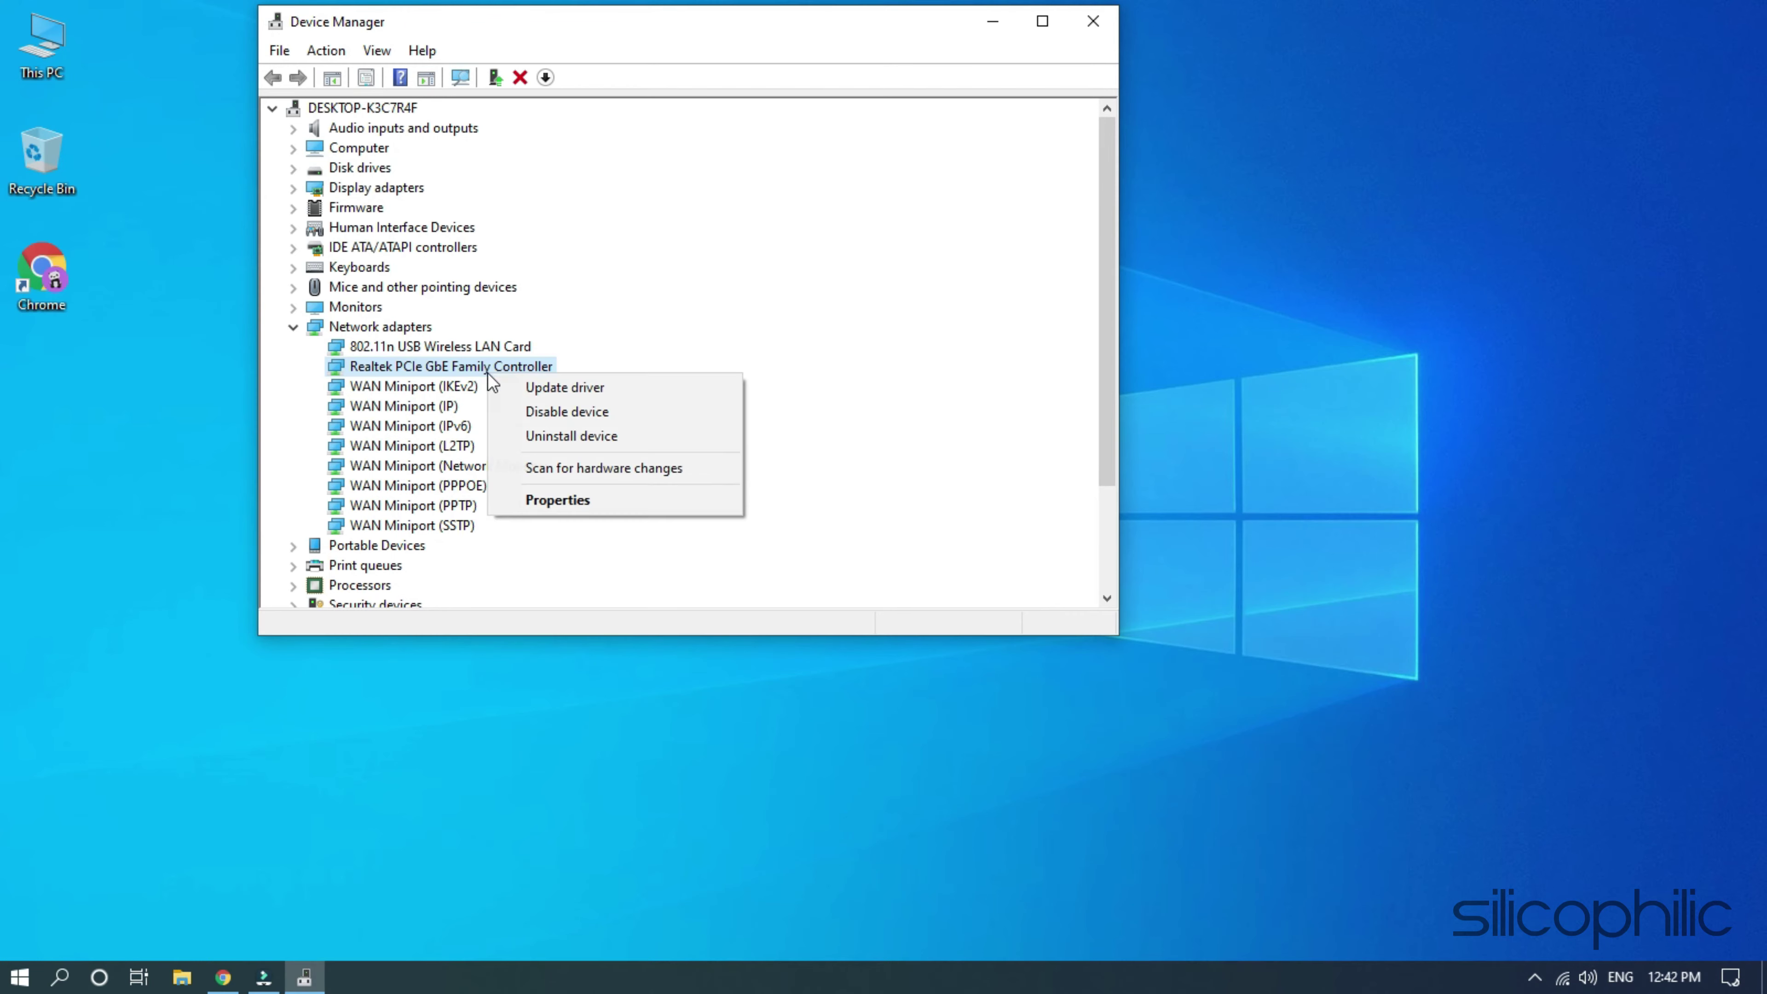
{"action": "left_click", "coordinate": [635, 437]}
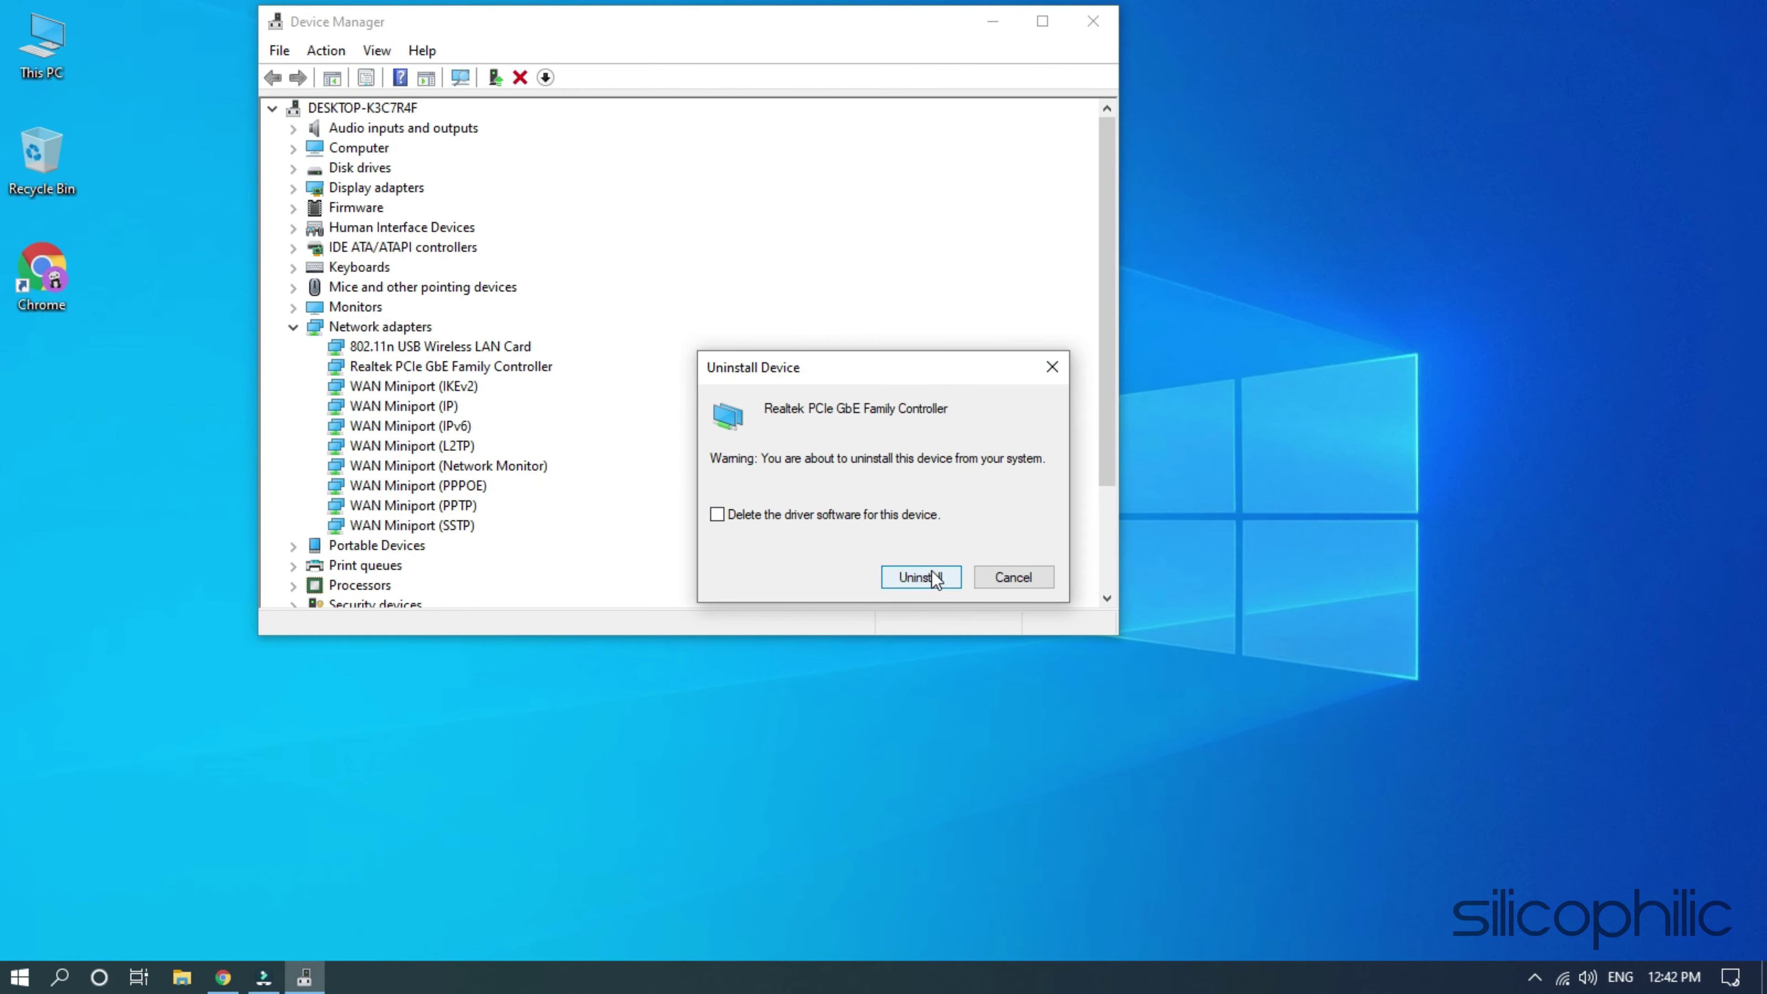
{"action": "left_click", "coordinate": [931, 576]}
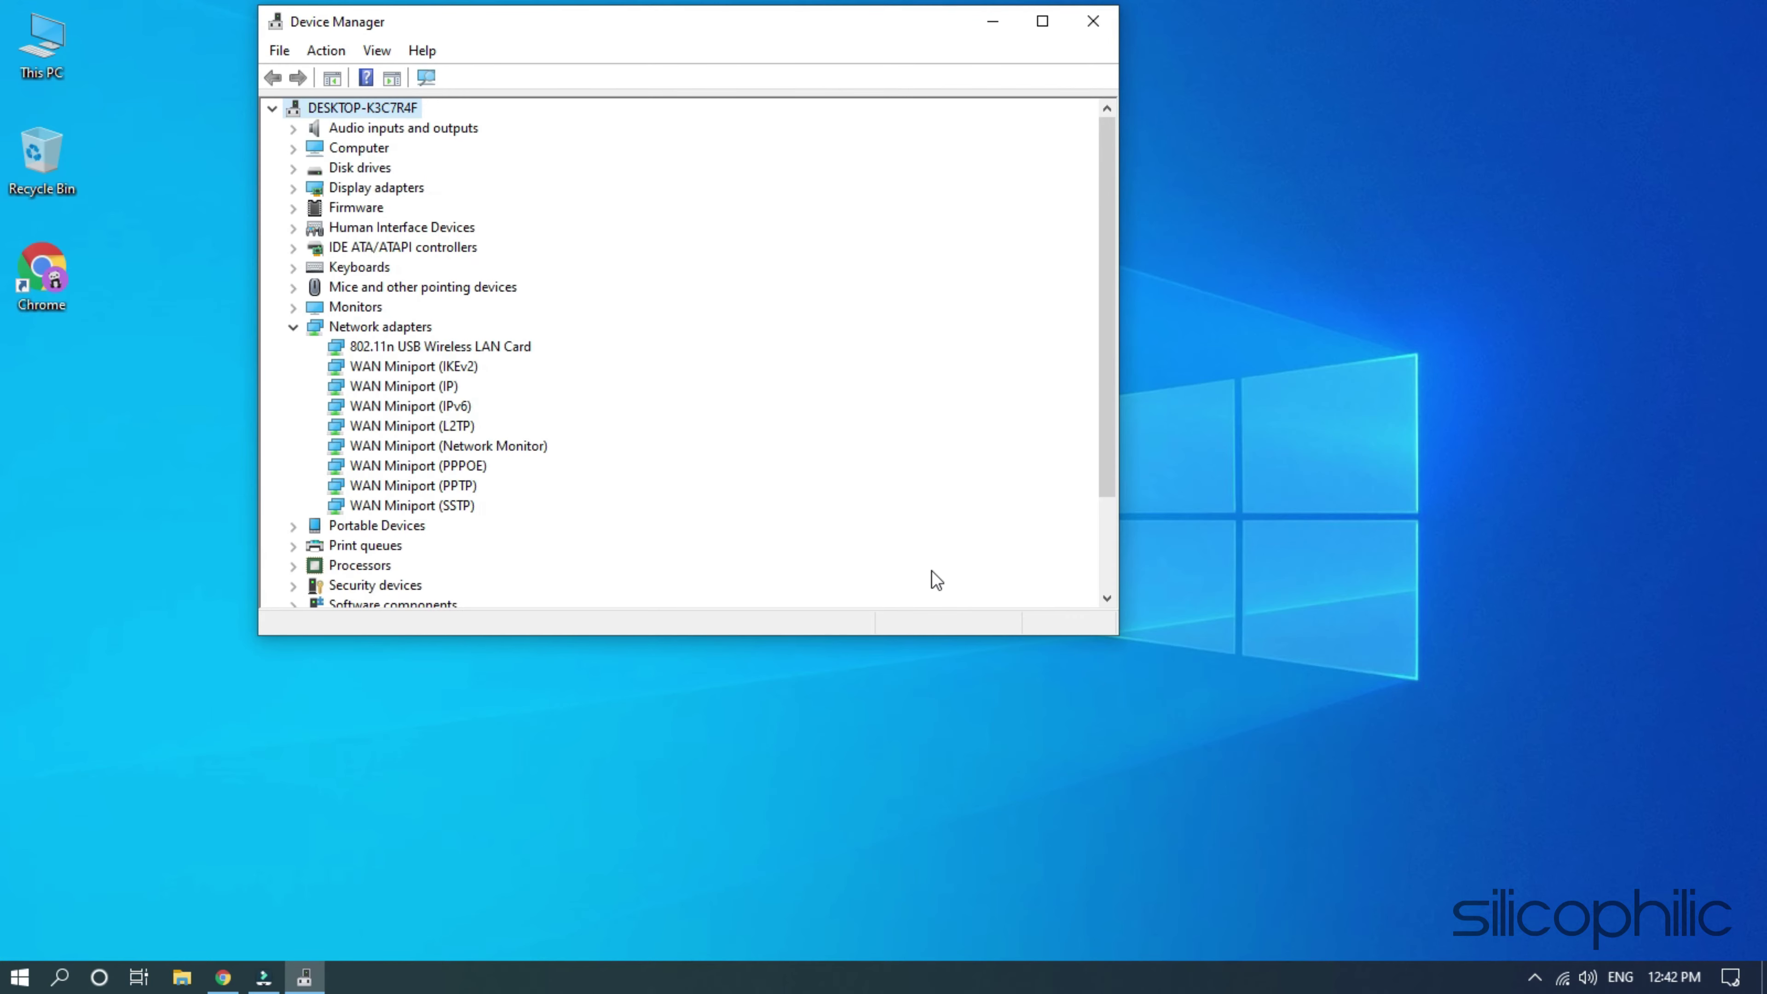
- Scan for hardware changes to reinstall the removed network adapter, and close Device Manager
{"action": "left_click", "coordinate": [332, 54]}
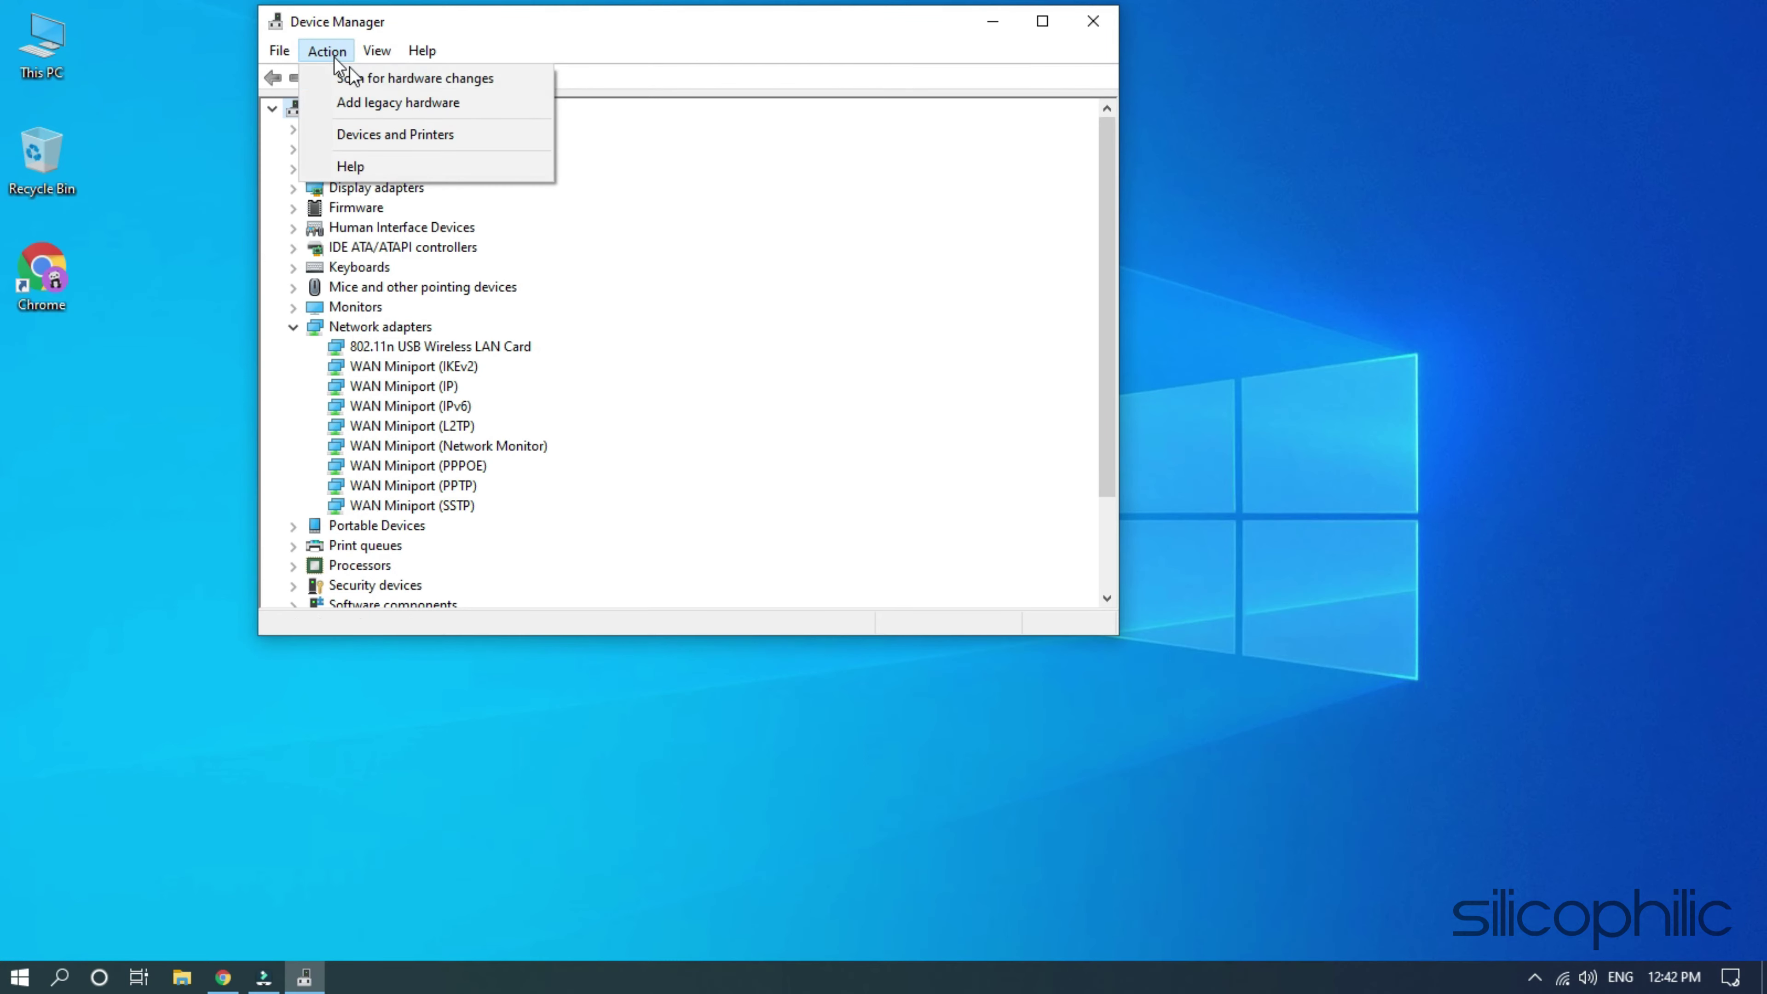
{"action": "left_click", "coordinate": [508, 78]}
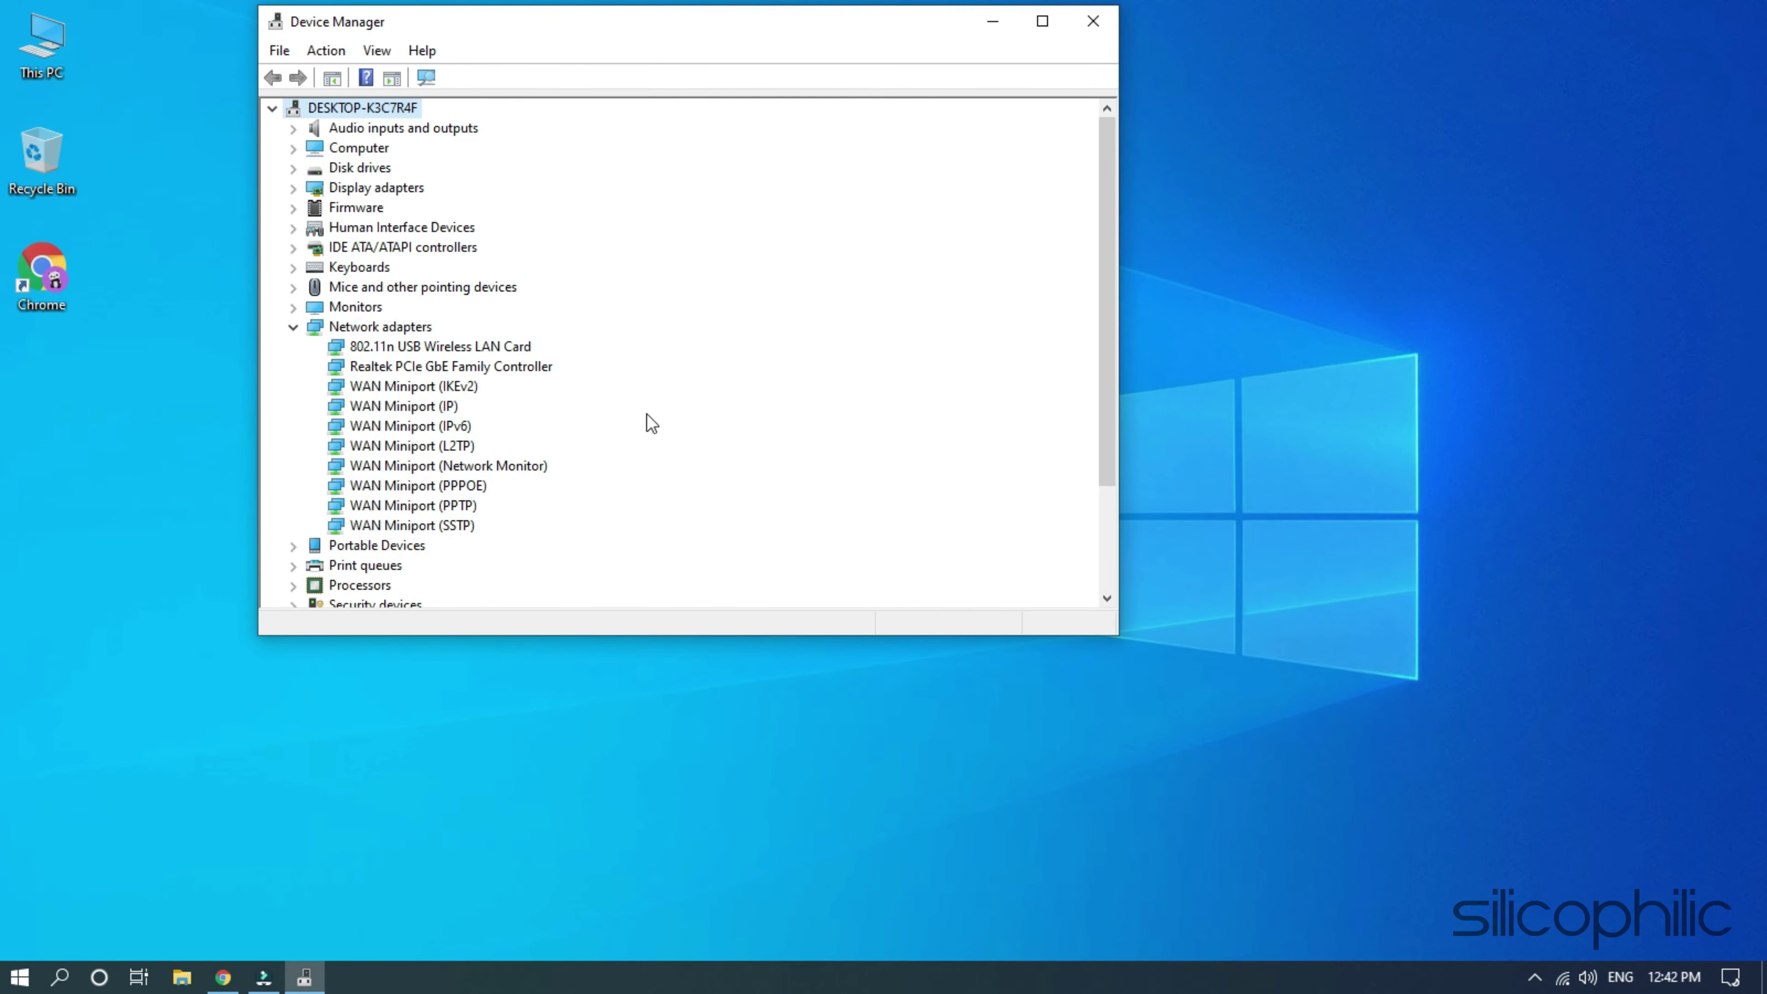
{"action": "left_click", "coordinate": [1095, 20]}
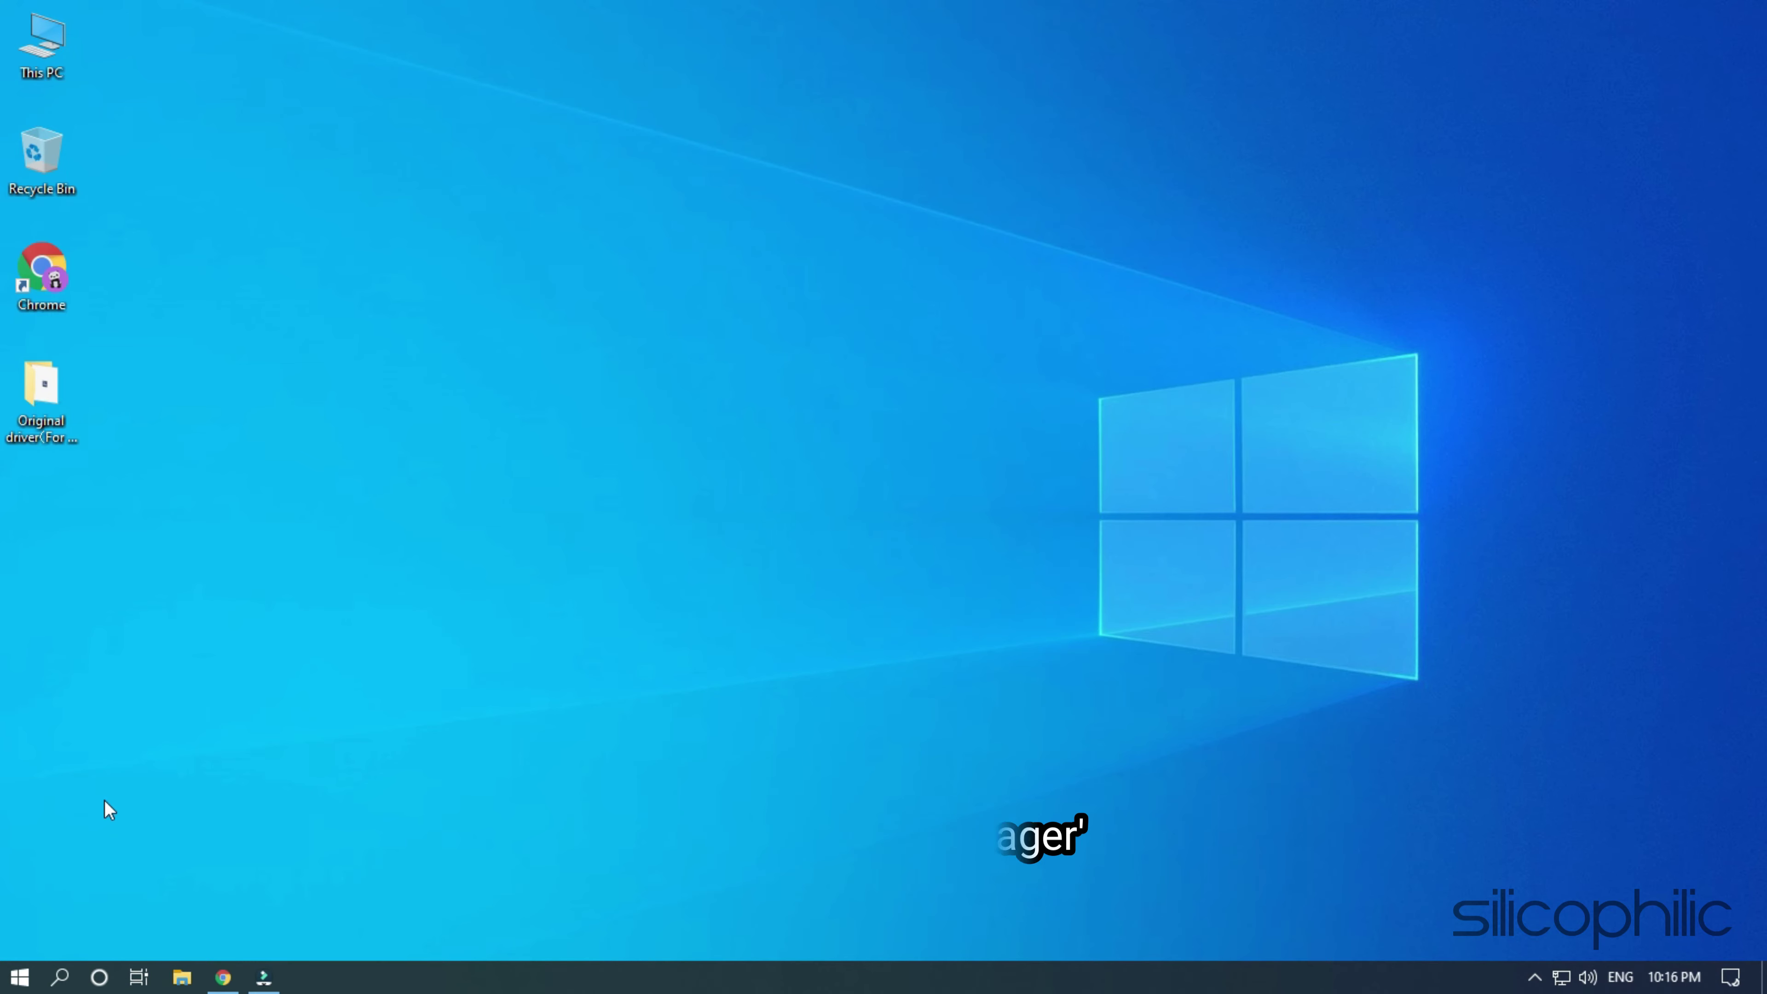
- Open Device Manager, move its window toward the middle of the desktop, and expand the Network adapters category
{"action": "right_click", "coordinate": [20, 978]}
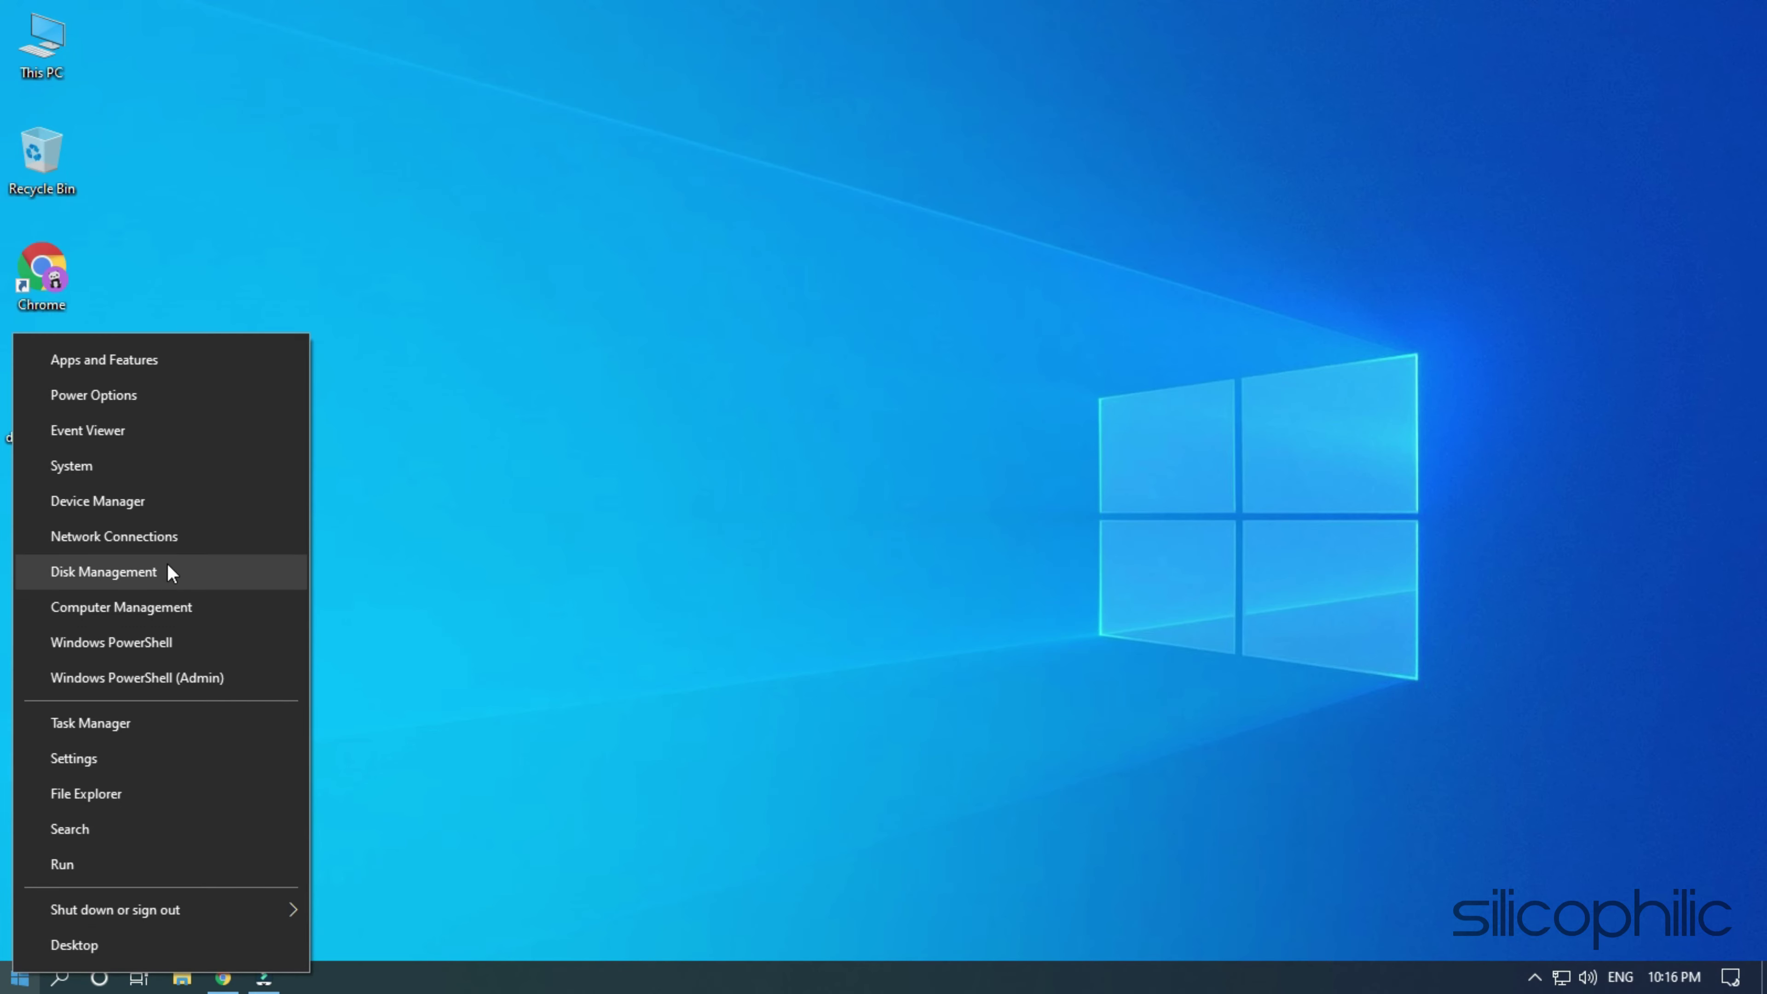
{"action": "left_click", "coordinate": [158, 499]}
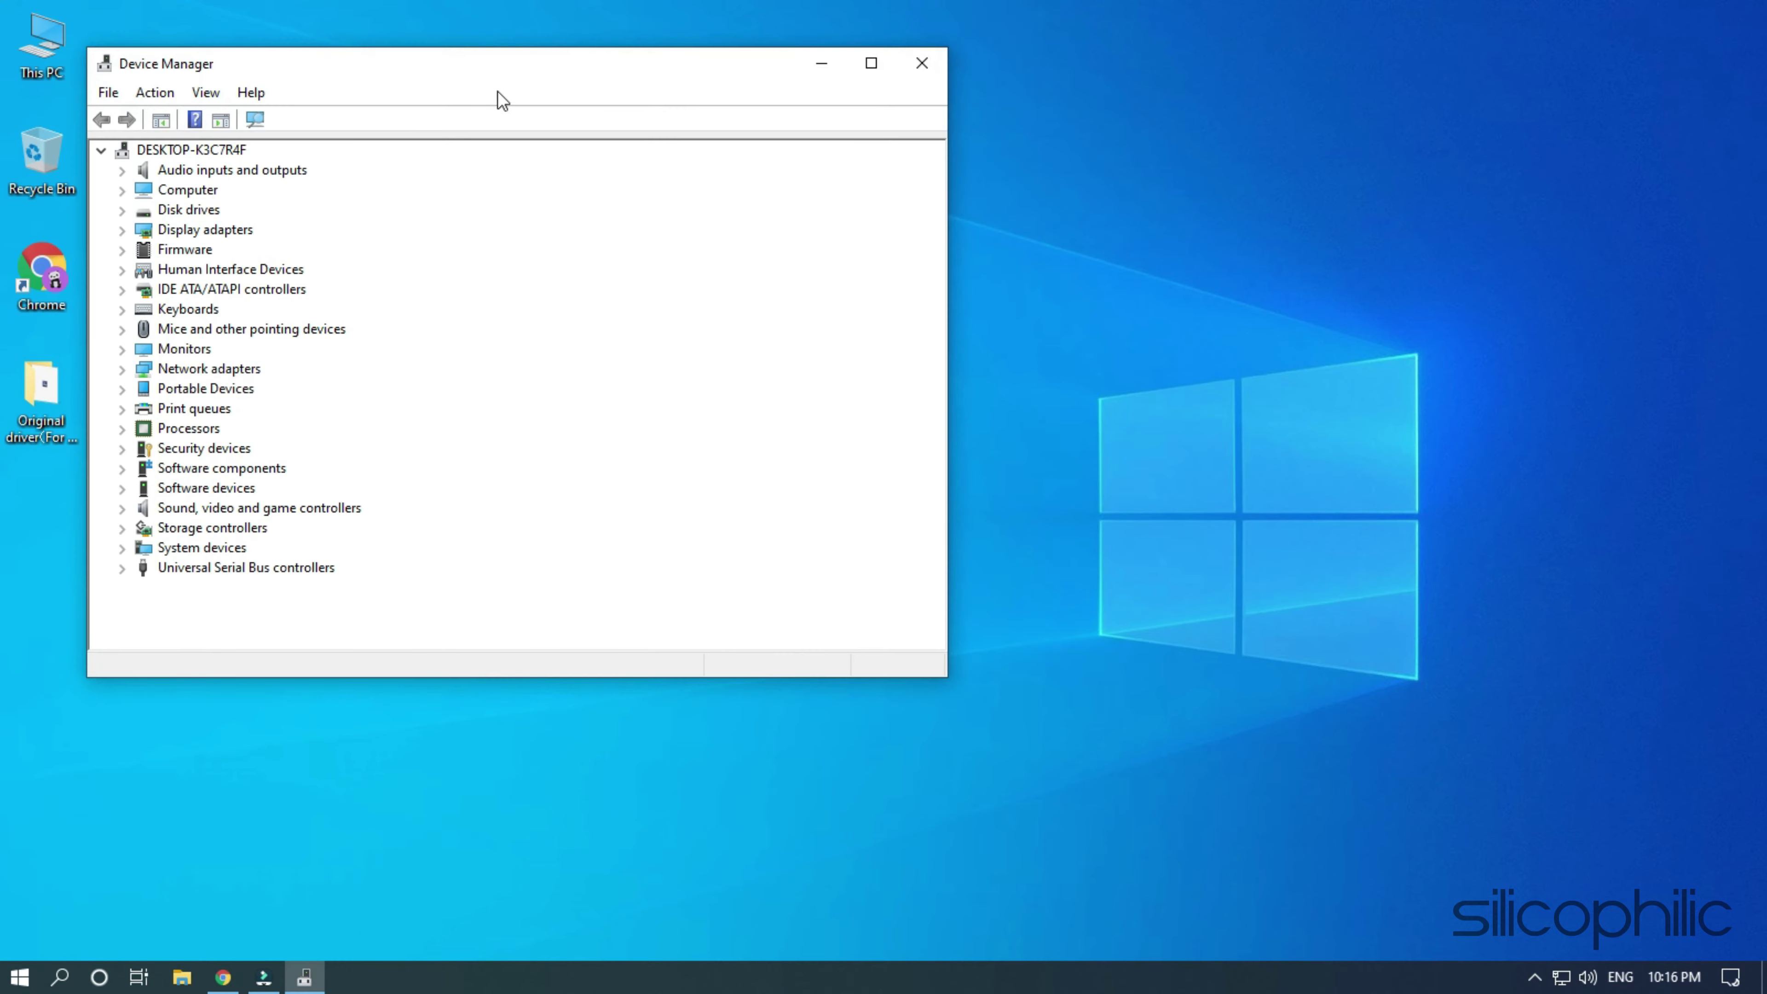
{"action": "left_click_drag", "start_coordinate": [499, 70], "coordinate": [814, 24]}
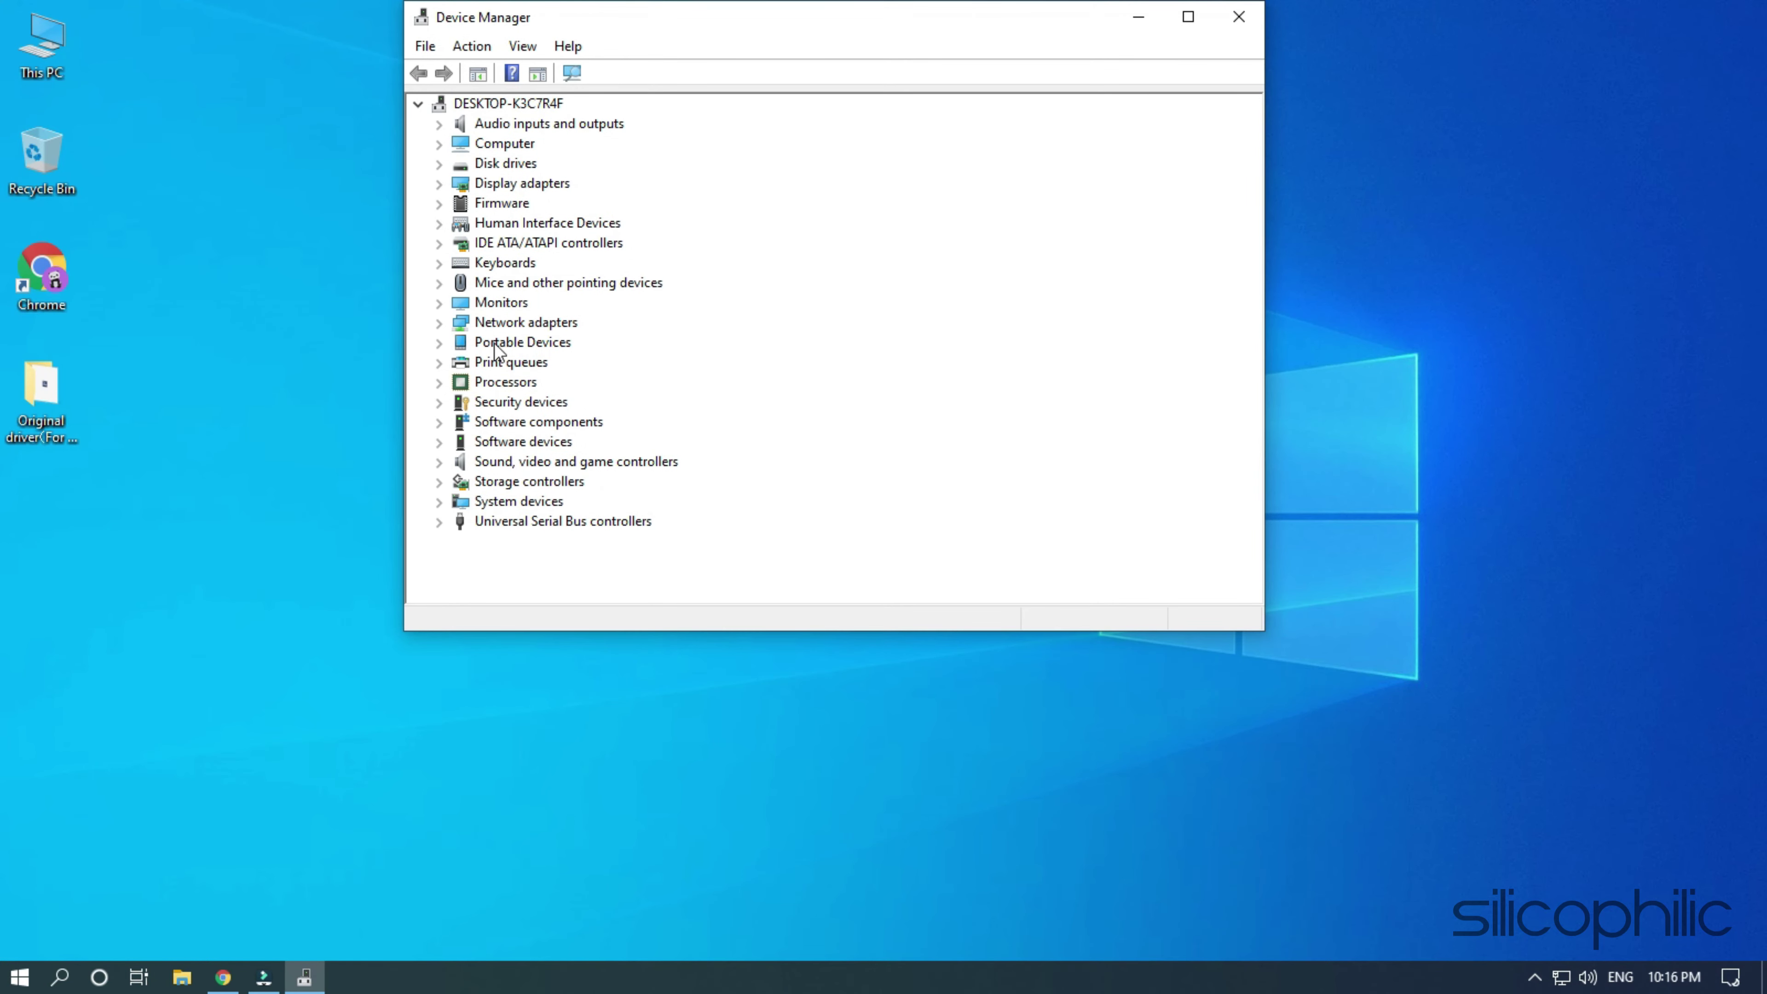
{"action": "left_click", "coordinate": [439, 326]}
- Open the driver properties of the 802.11n USB Wireless LAN Card network adapter
{"action": "left_click", "coordinate": [588, 344]}
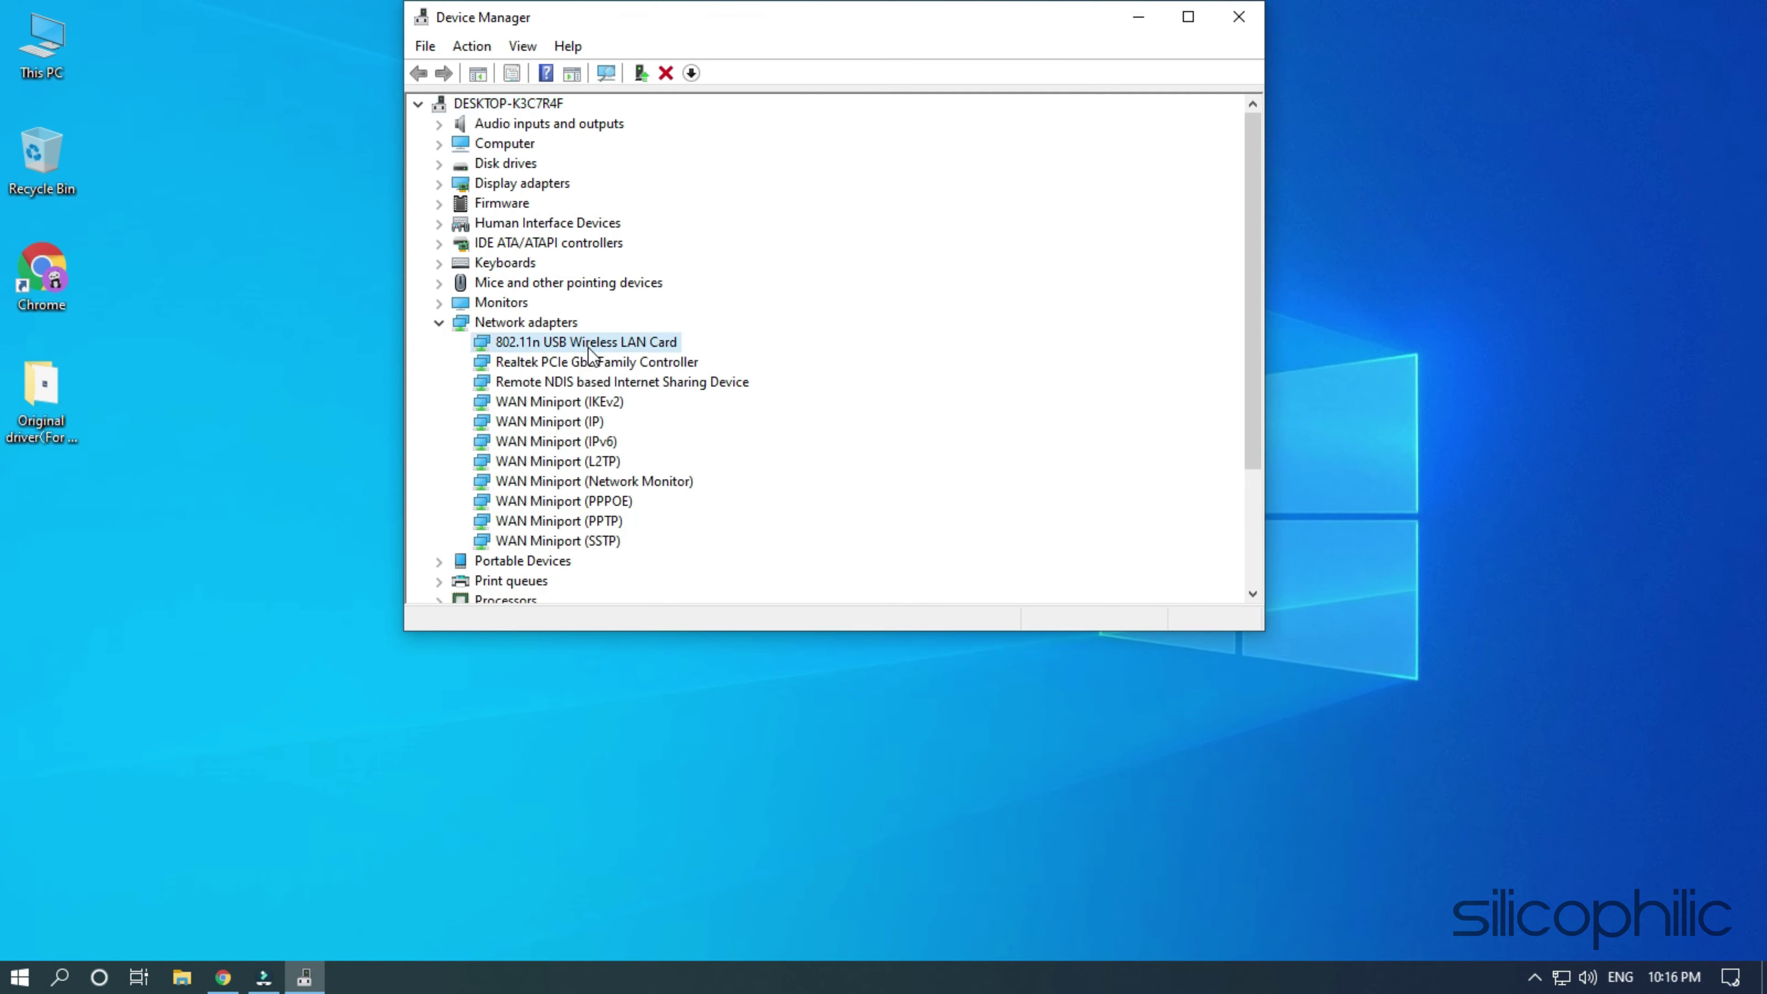
{"action": "double_click", "coordinate": [588, 348]}
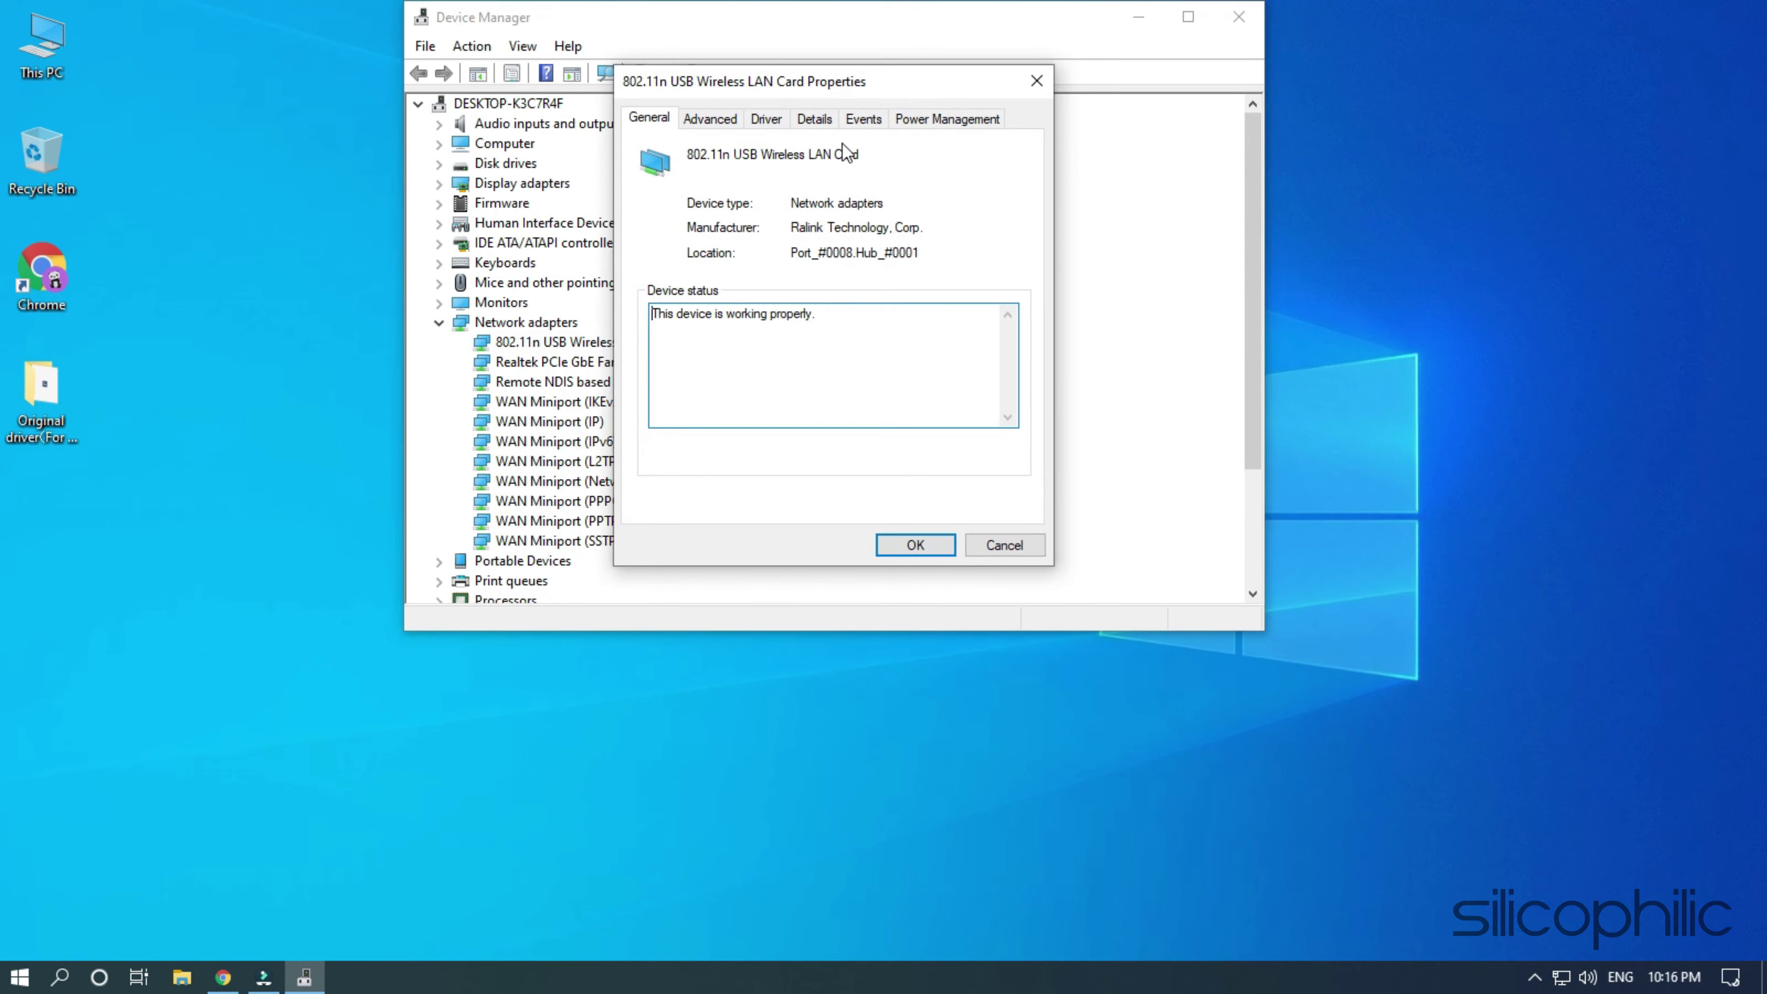
{"action": "left_click", "coordinate": [780, 126]}
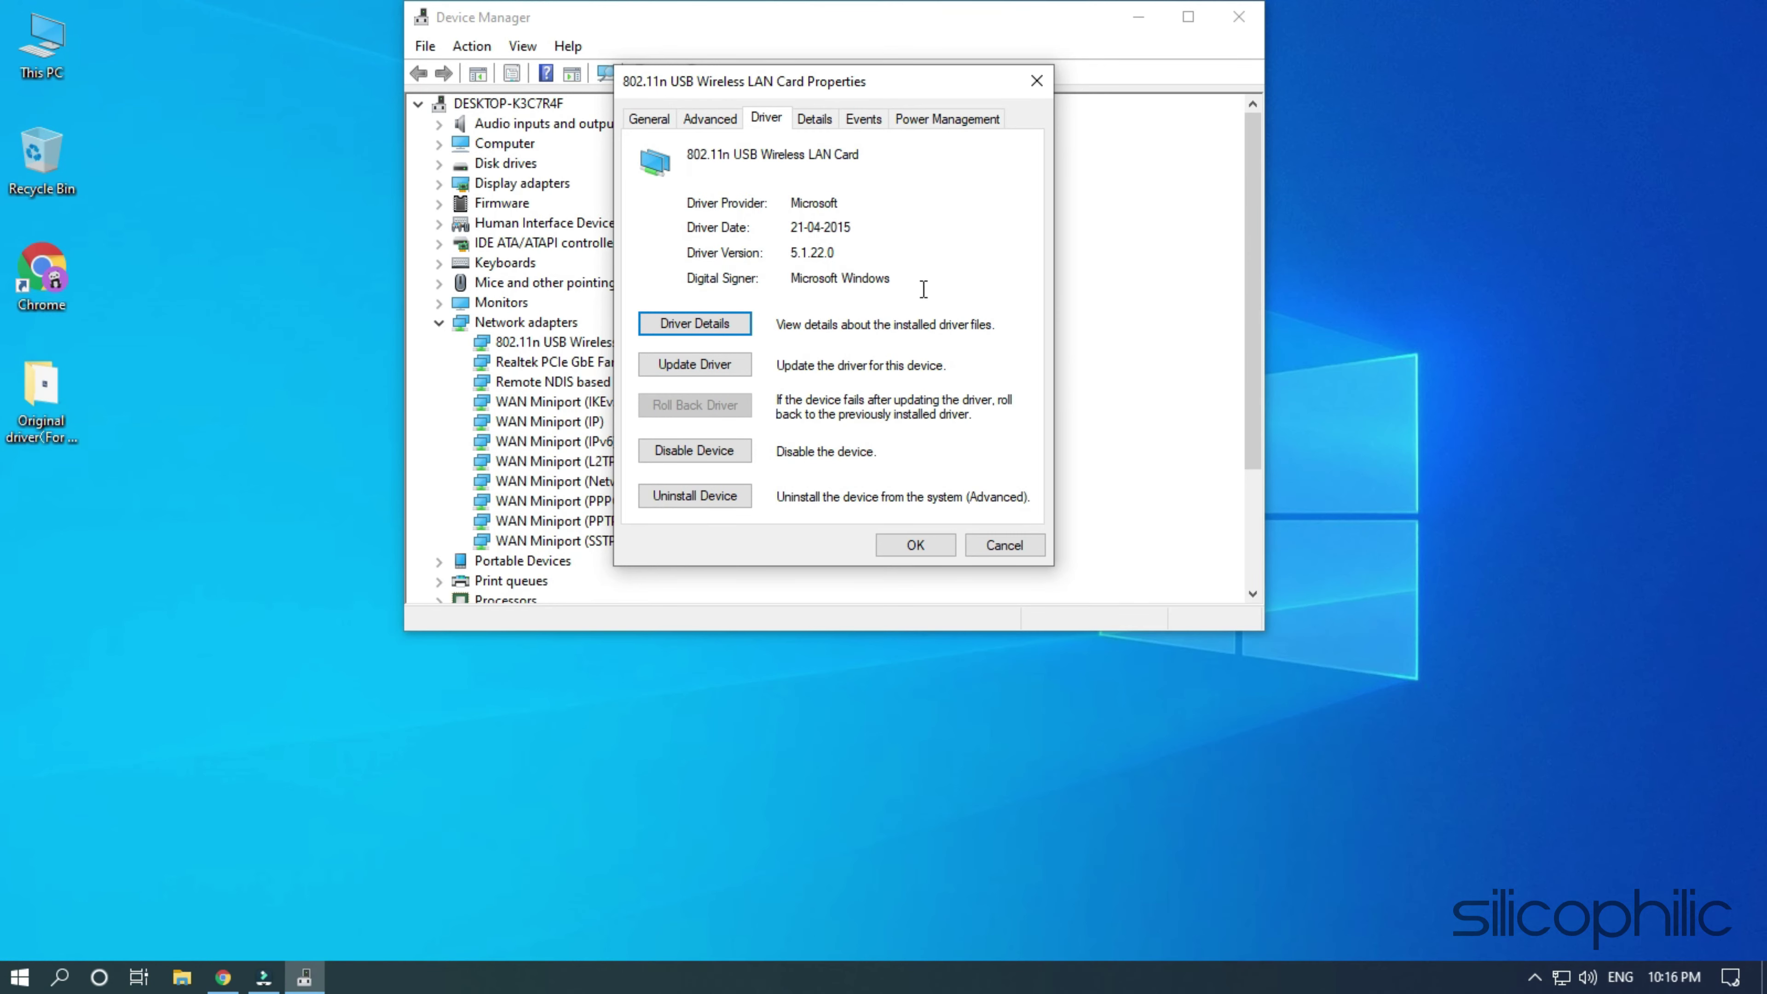
- Start a manual driver update from this computer, using the desktop folder "Original driver(For Windows10)" as the search location
{"action": "left_click", "coordinate": [742, 363]}
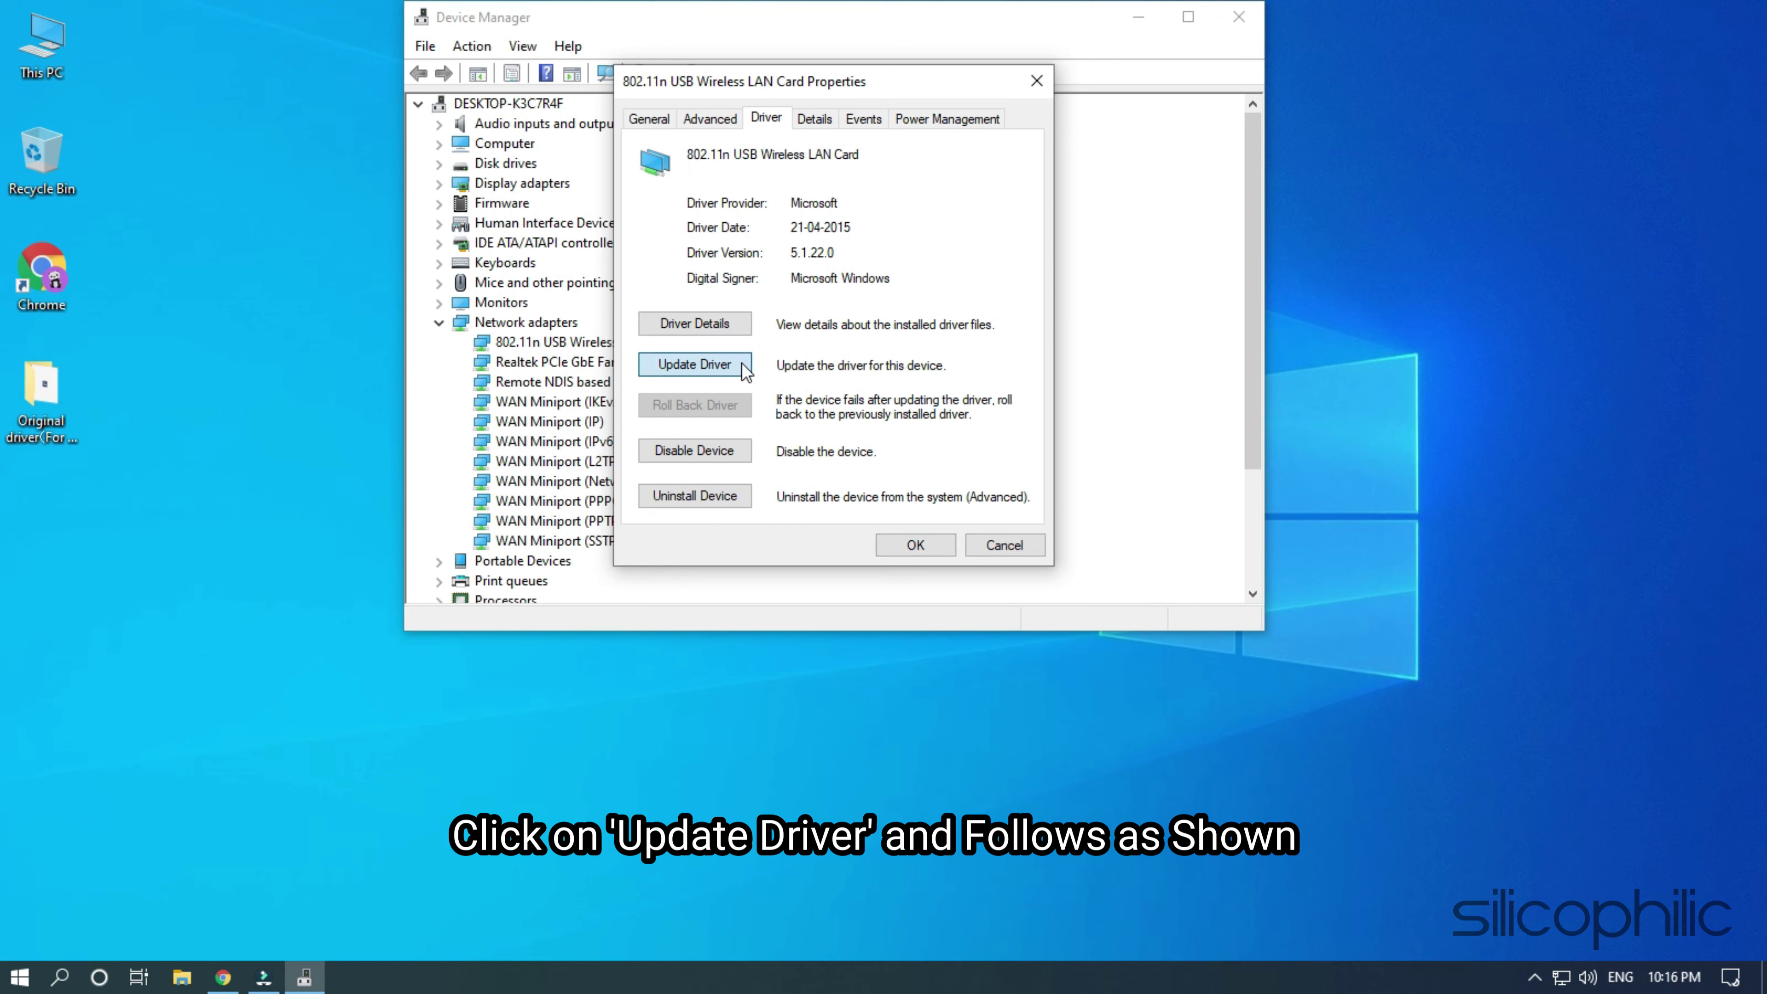
{"action": "left_click", "coordinate": [742, 363]}
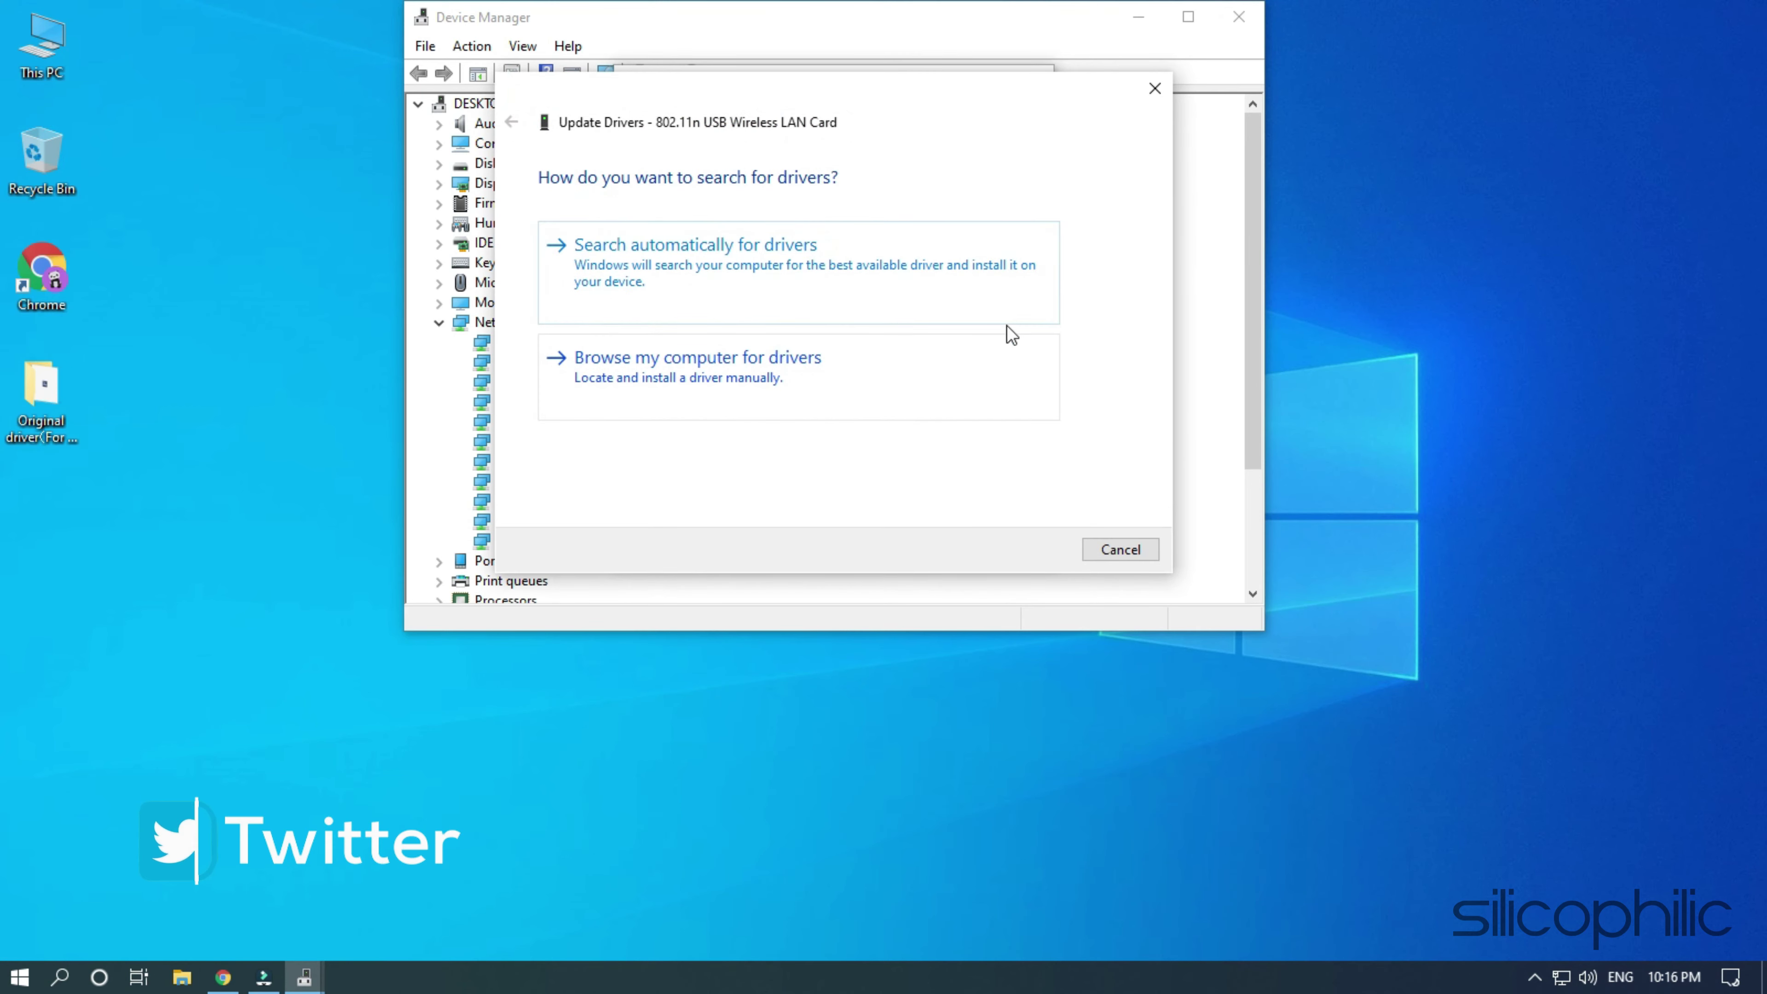
{"action": "left_click", "coordinate": [873, 379]}
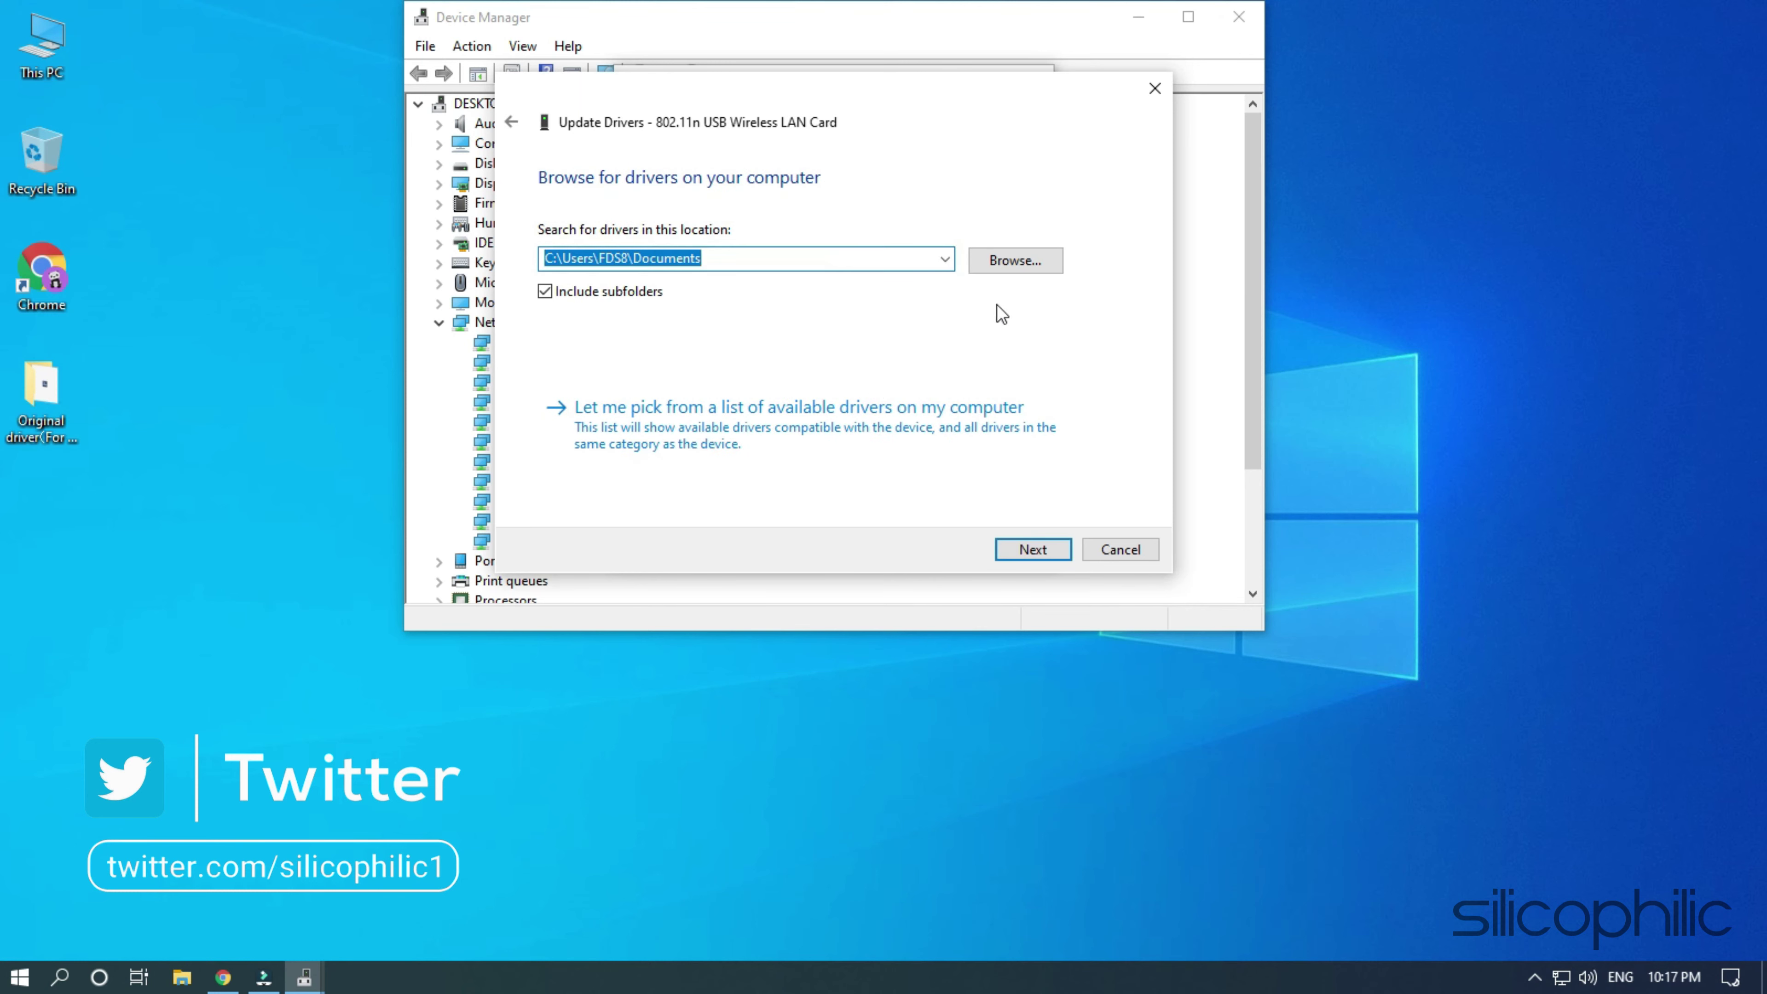
{"action": "left_click", "coordinate": [1021, 267]}
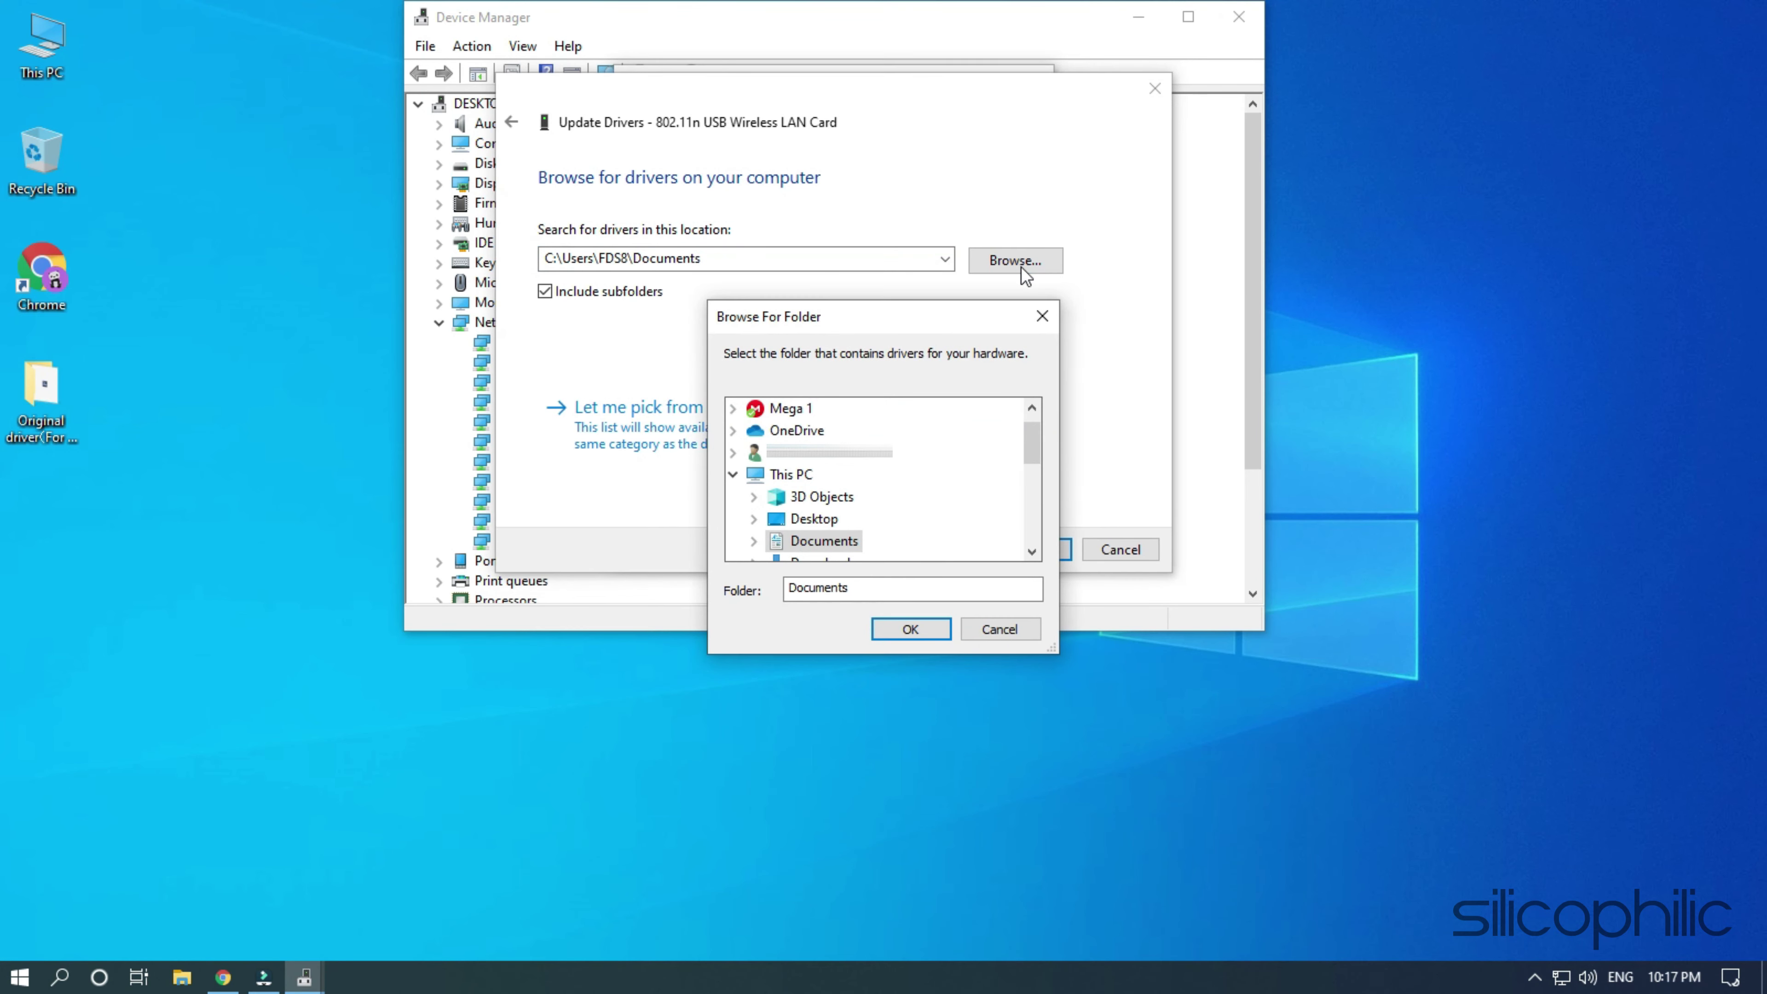
{"action": "left_click", "coordinate": [814, 519]}
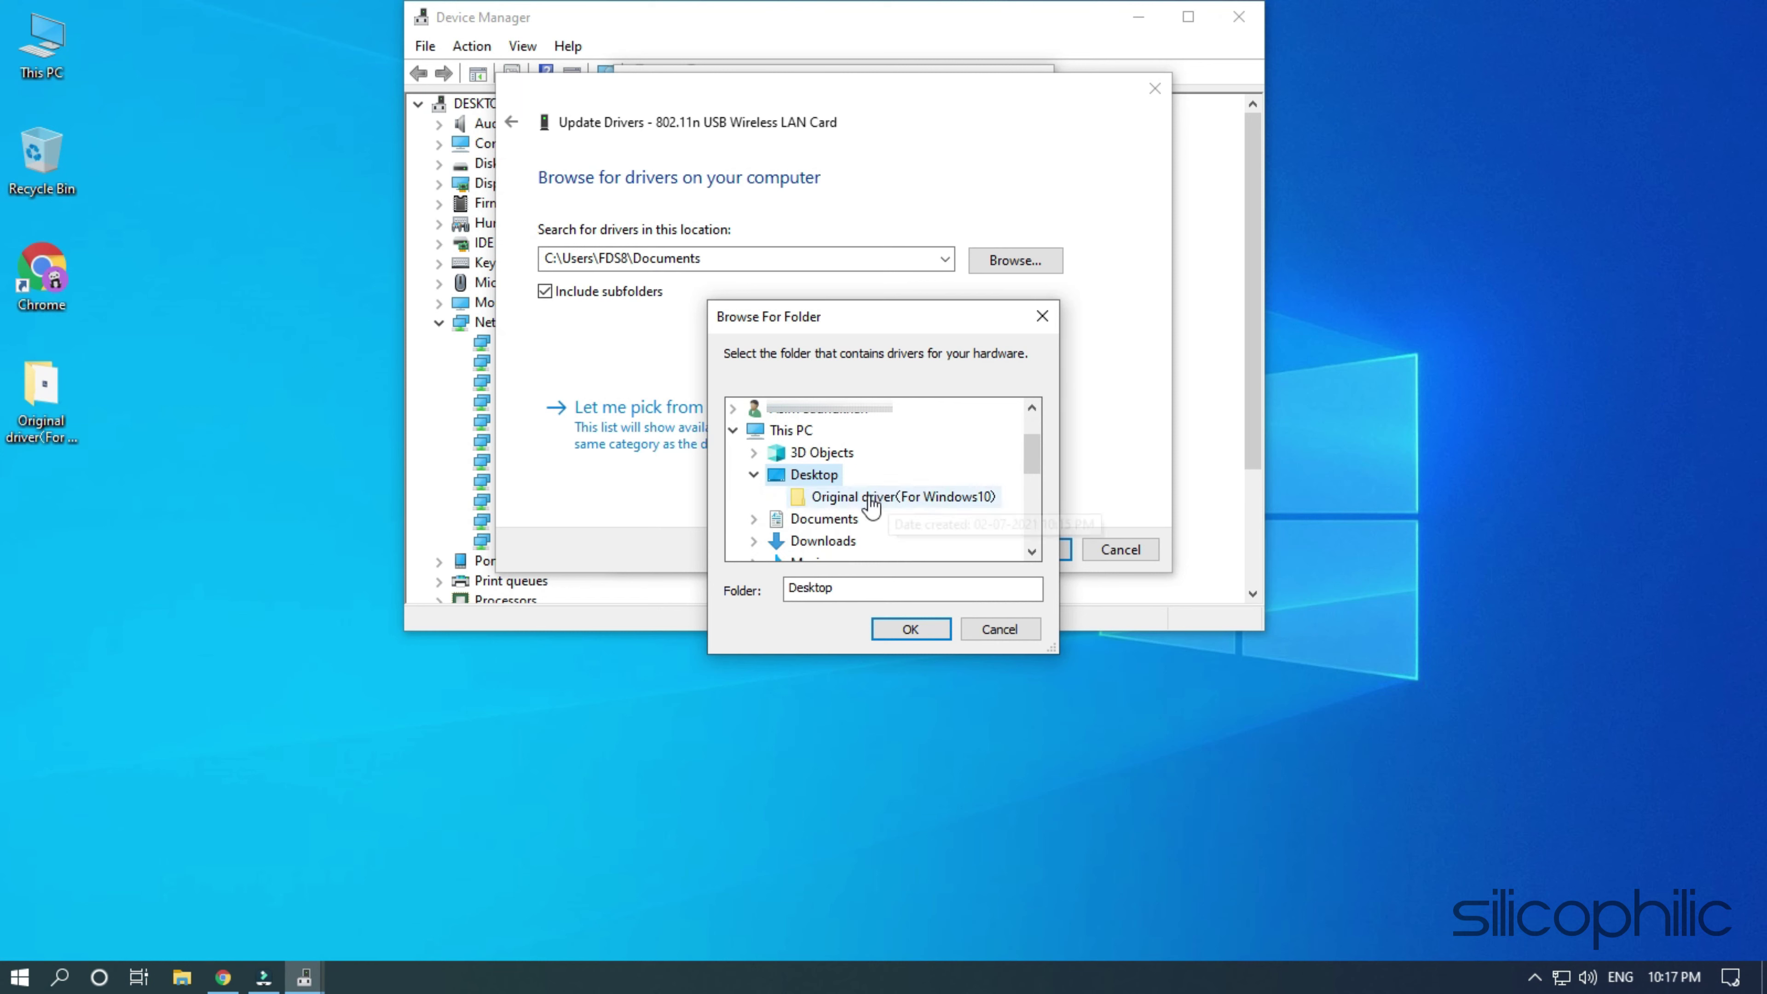
{"action": "left_click", "coordinate": [870, 497]}
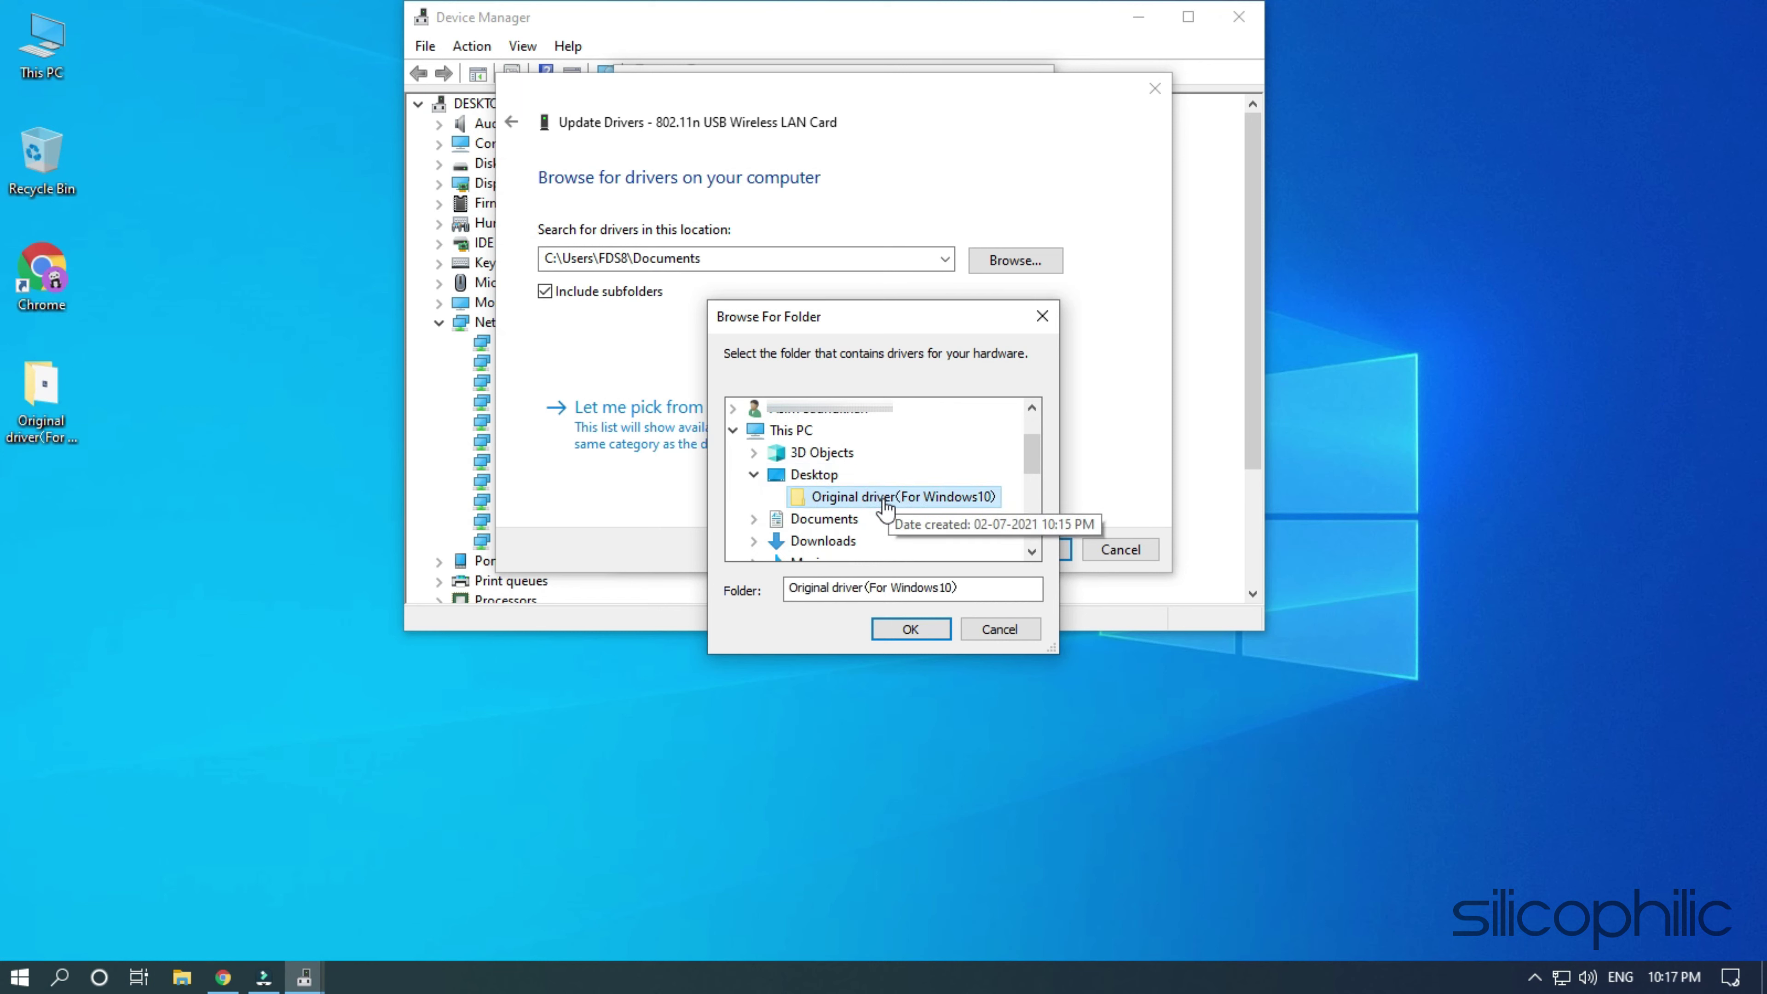
{"action": "left_click", "coordinate": [907, 626]}
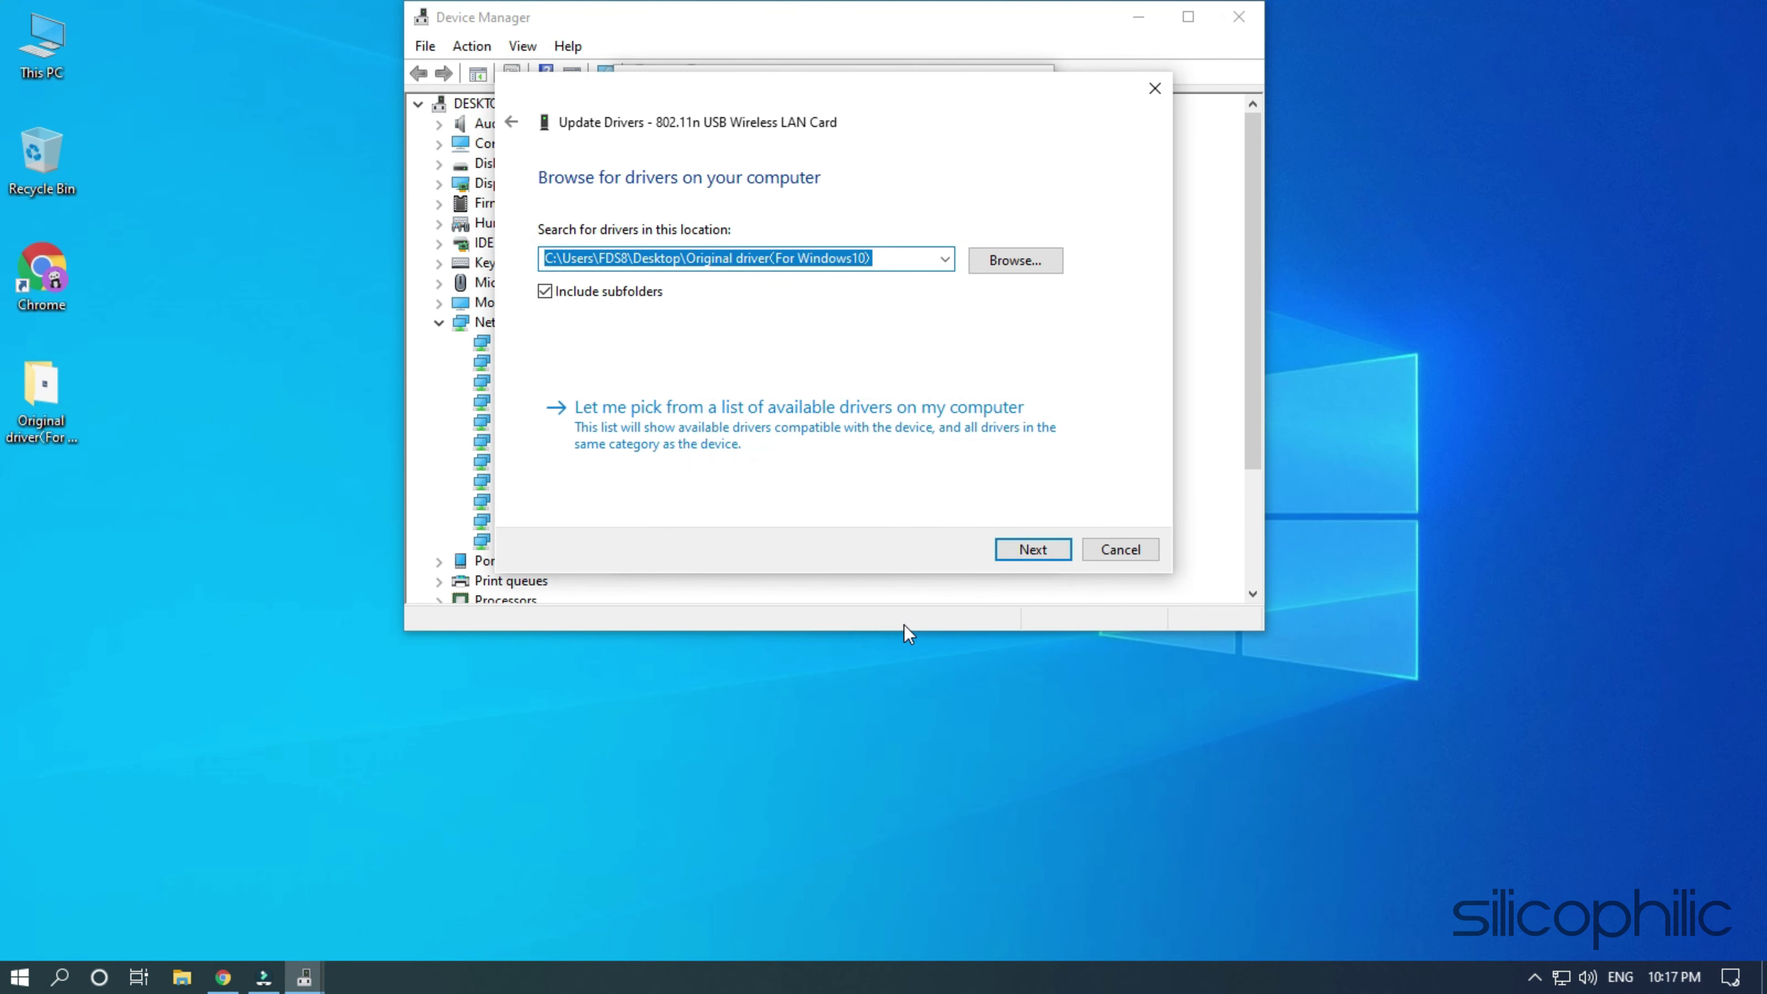
- Run the driver update from the chosen folder, then close the update wizard, the adapter properties and Device Manager
{"action": "left_click", "coordinate": [1021, 547]}
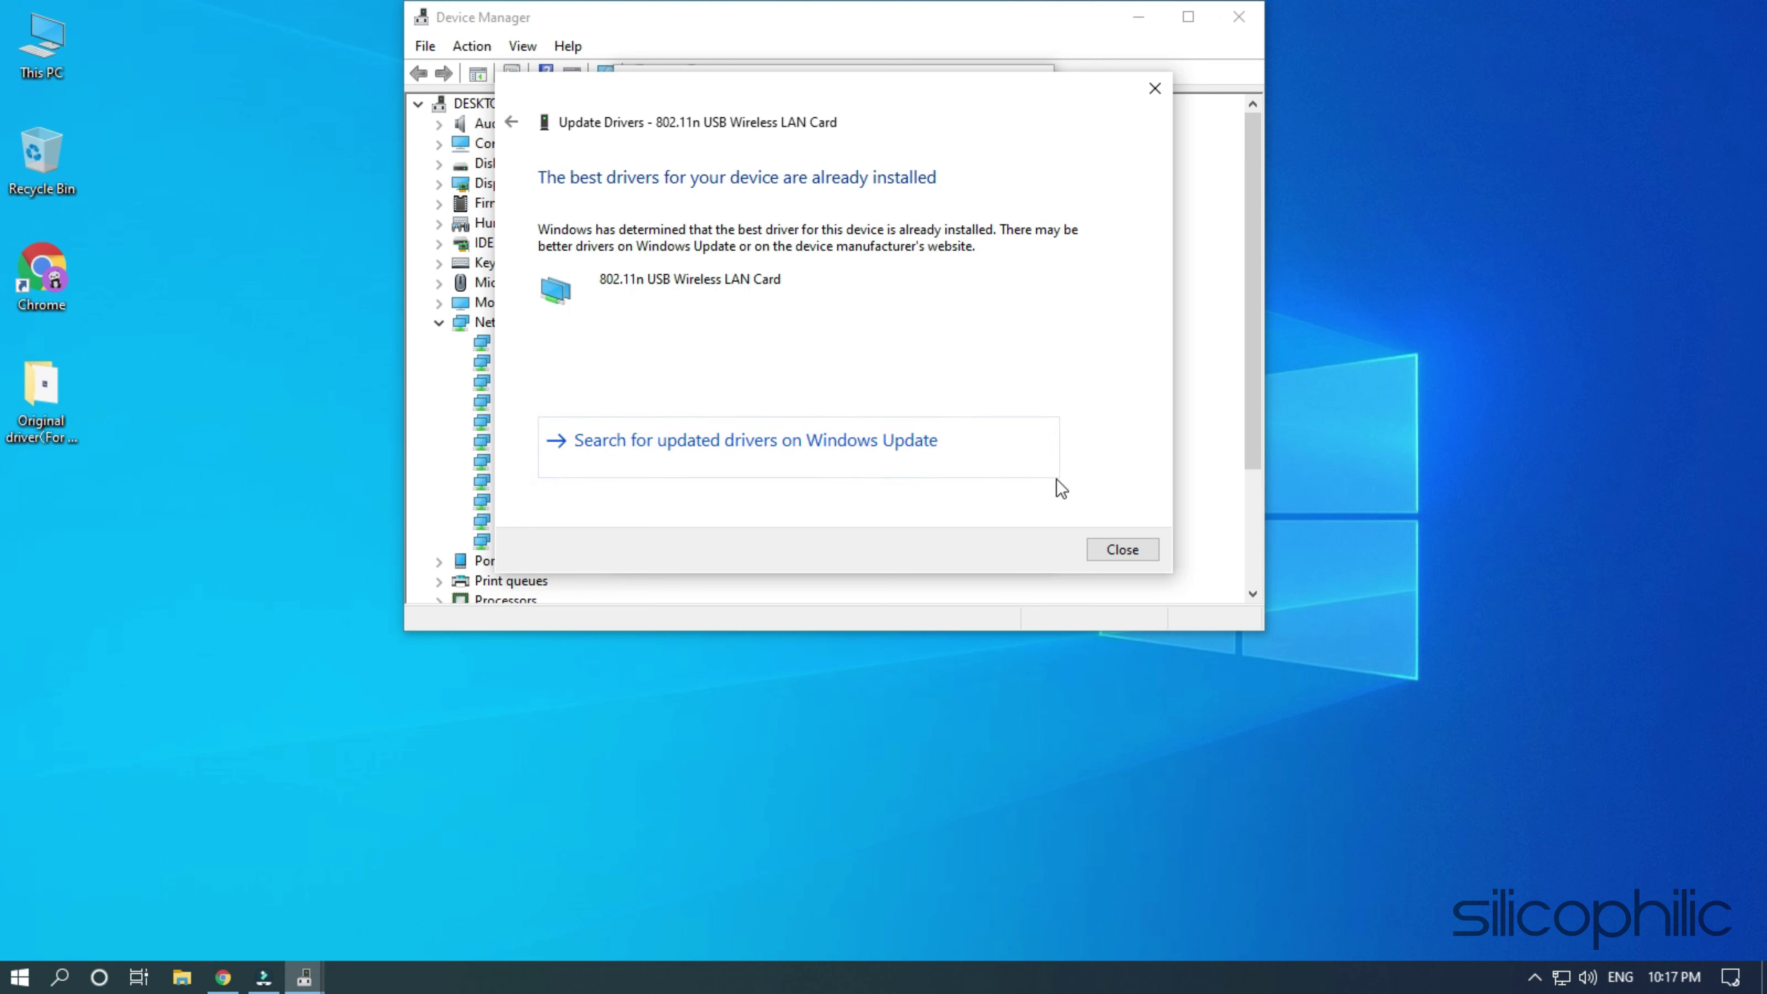
{"action": "left_click", "coordinate": [1137, 553]}
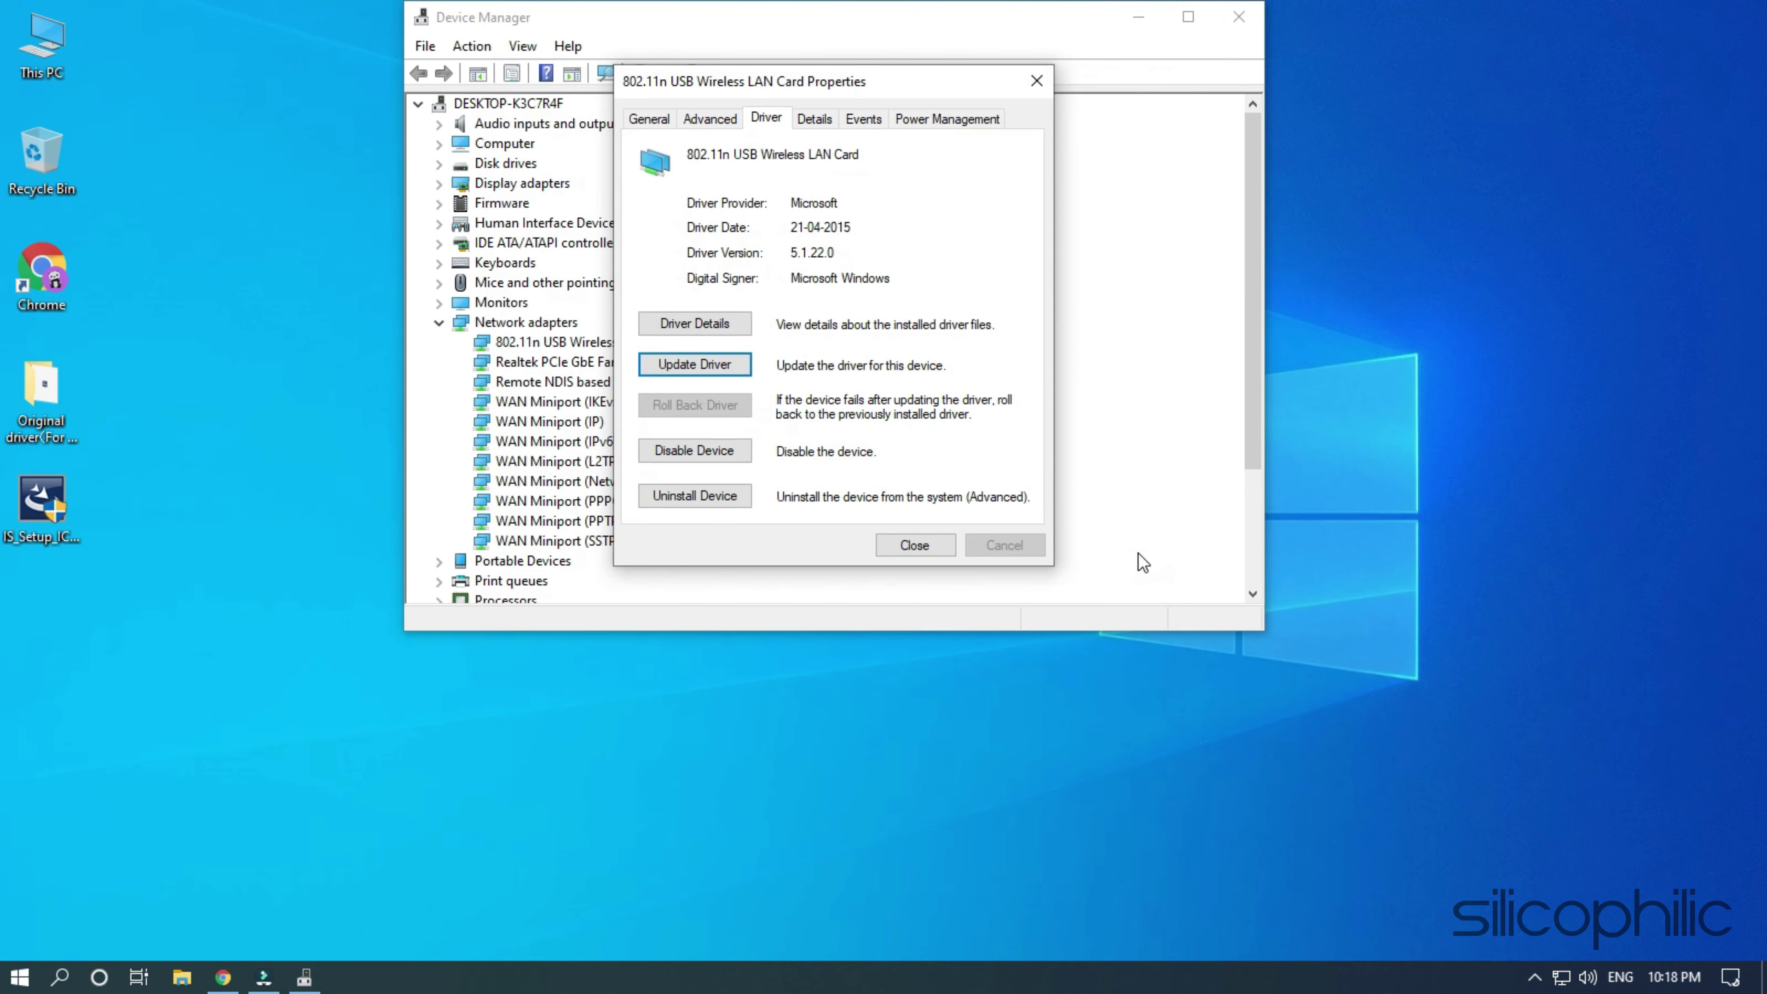
{"action": "left_click", "coordinate": [917, 547]}
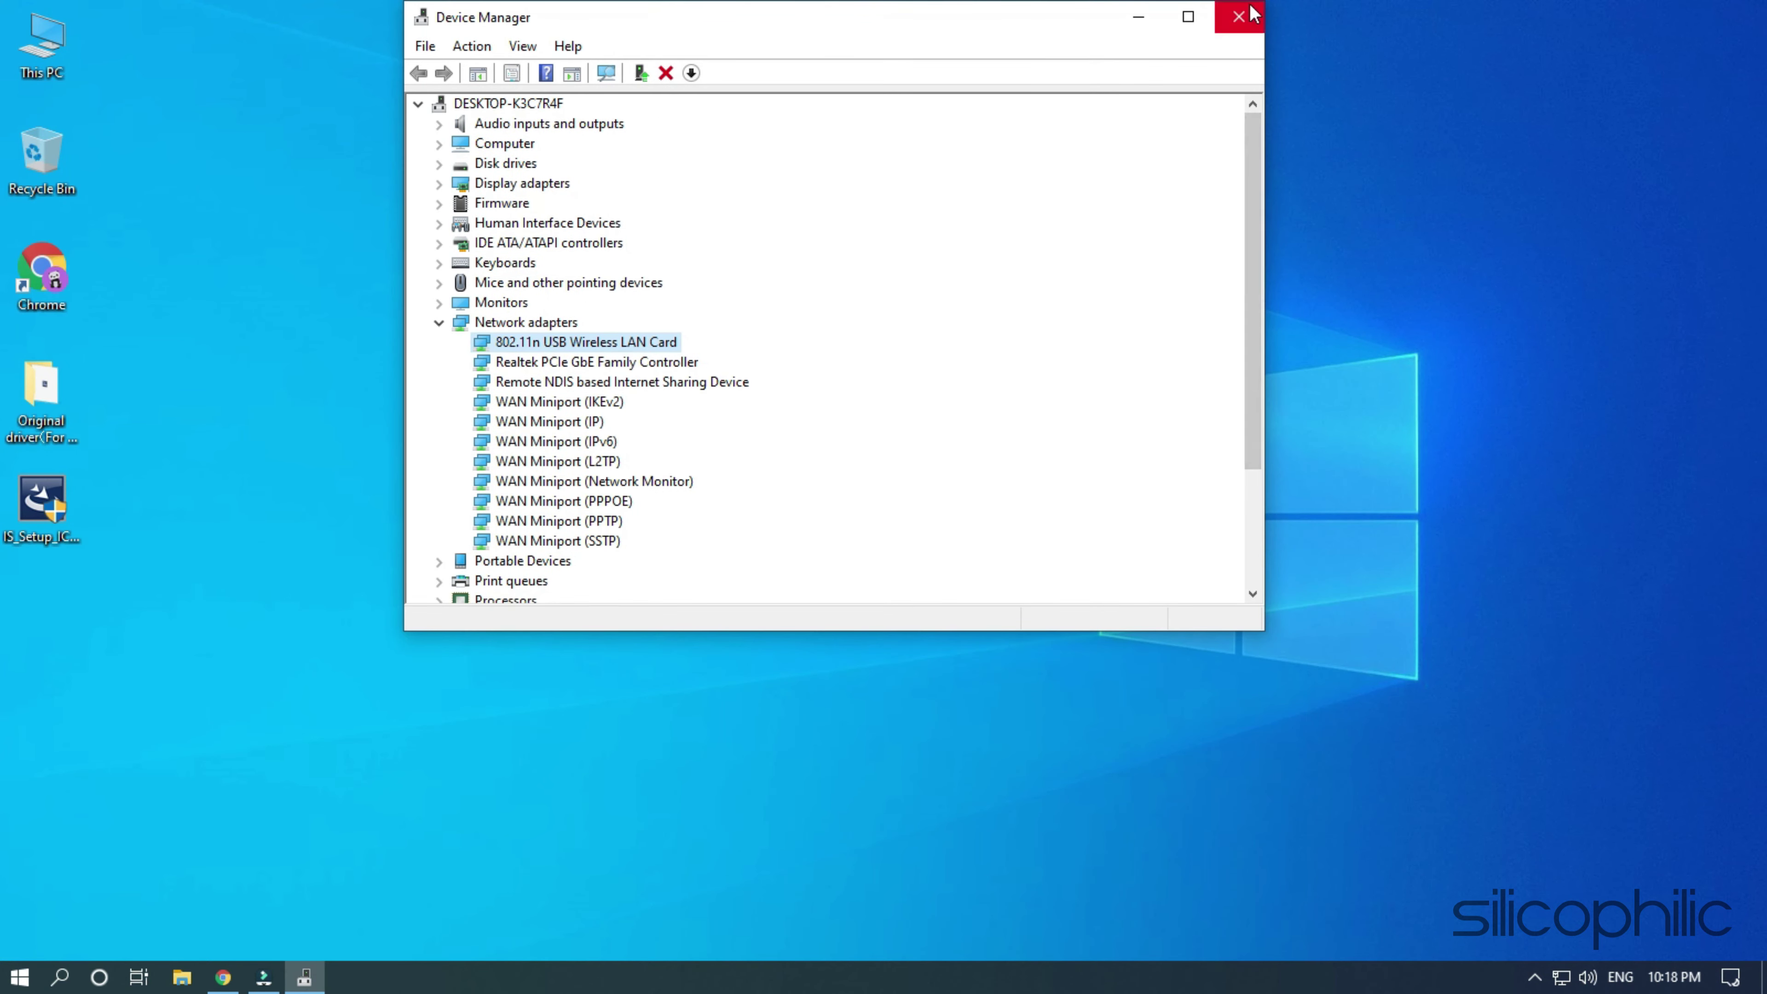
{"action": "left_click", "coordinate": [1239, 16]}
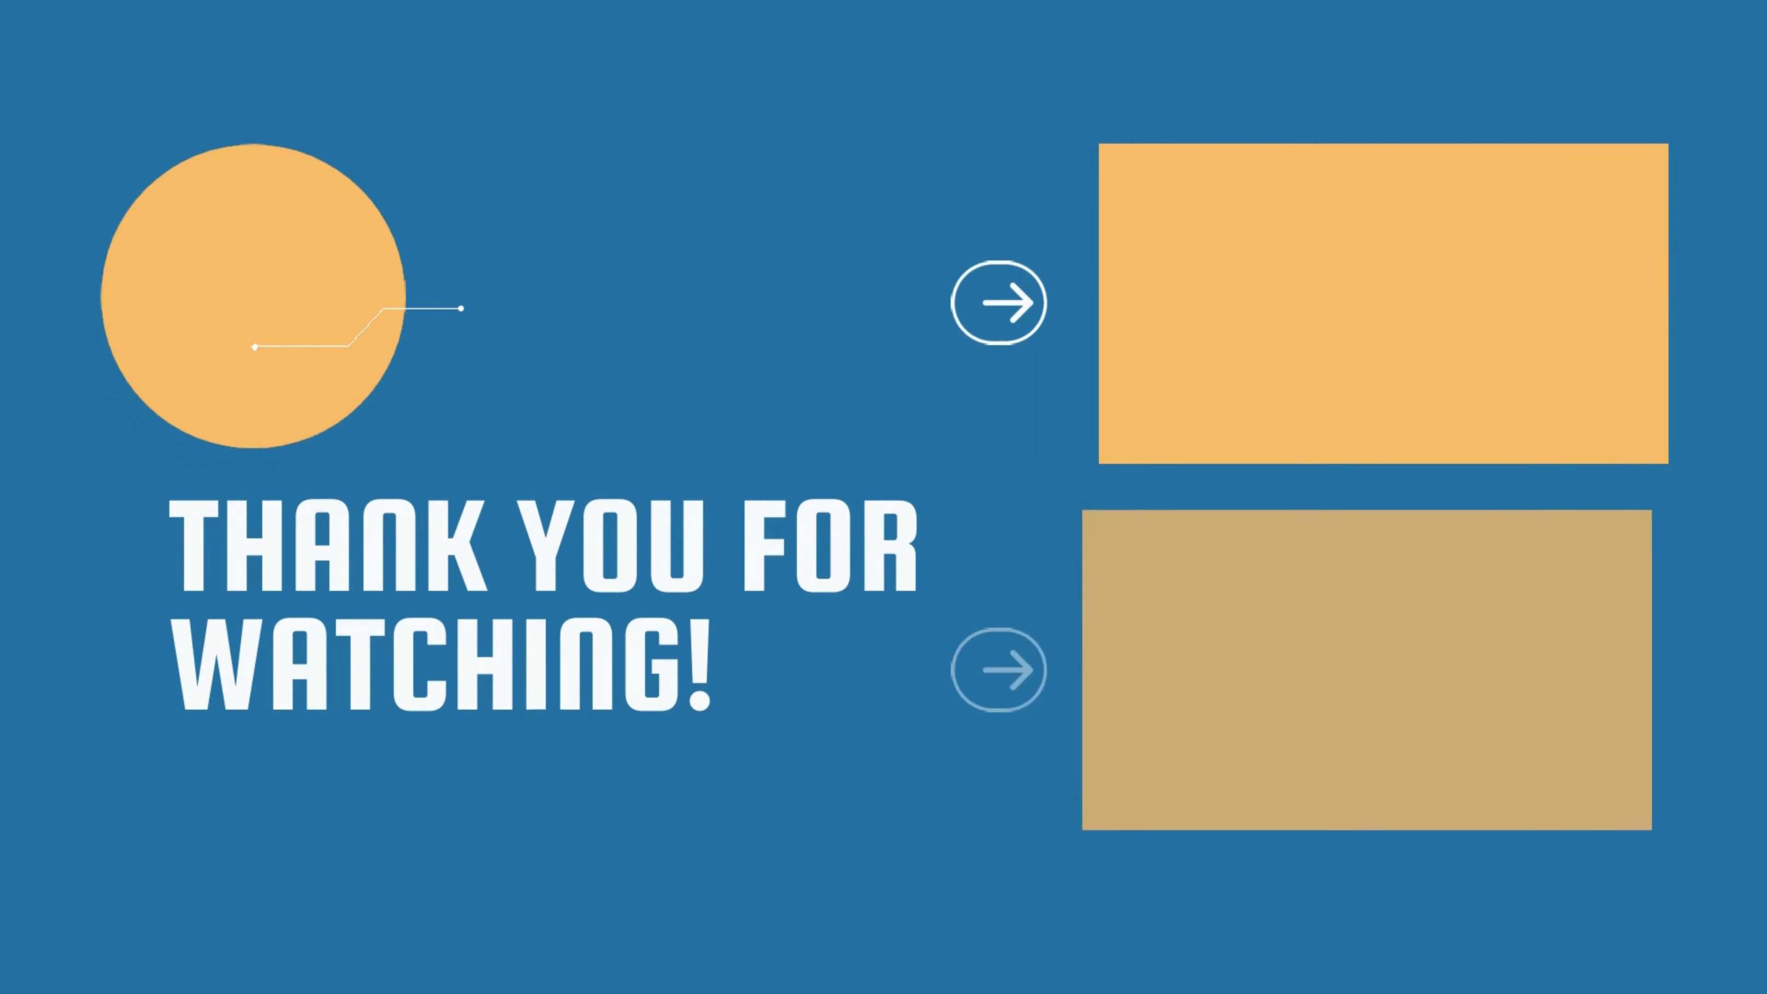